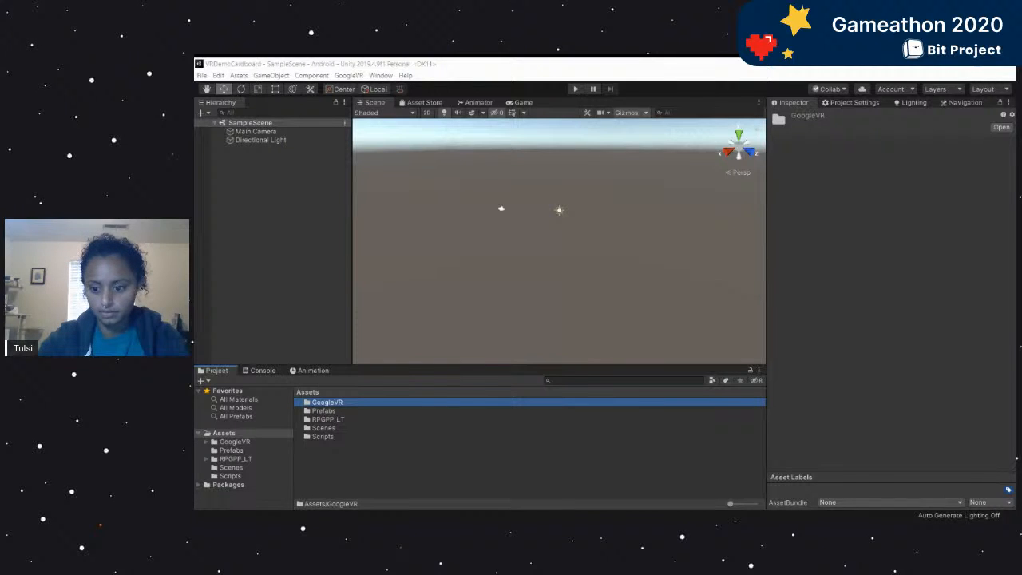
Open the VRDemo scene from the project's Scenes folder.
key("q")
left_click(475, 281)
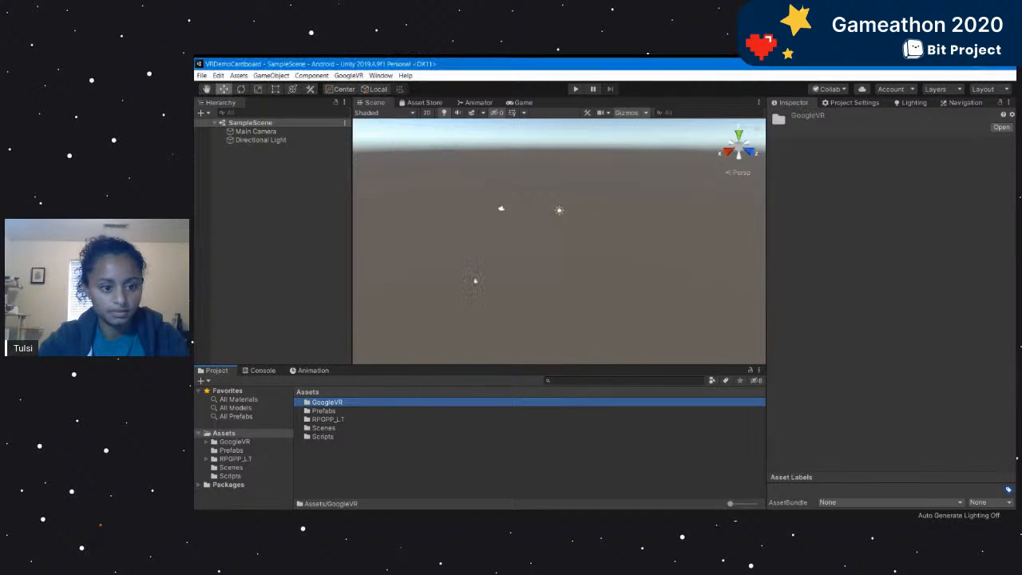
left_click(362, 455)
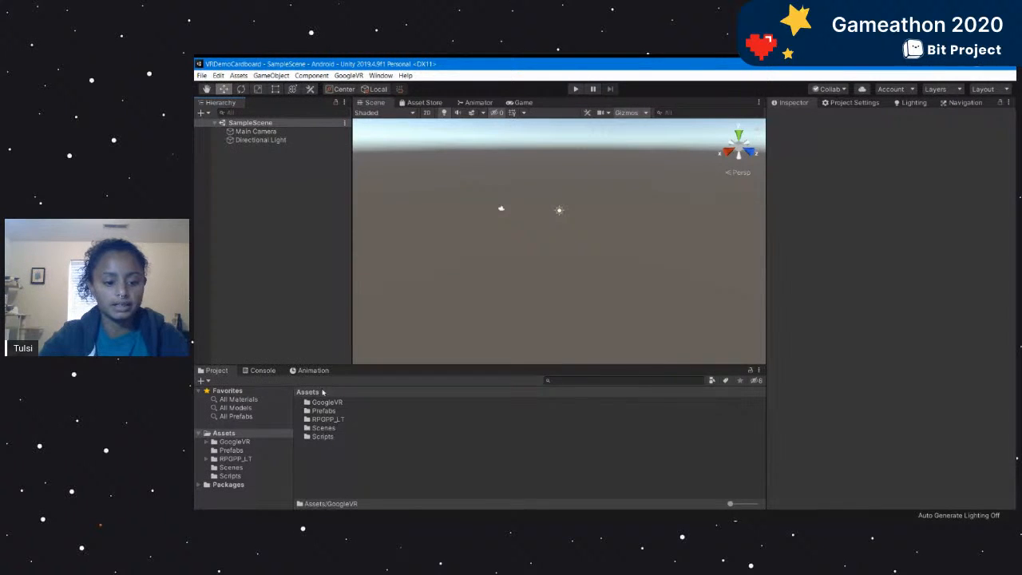
double_click(324, 428)
double_click(335, 412)
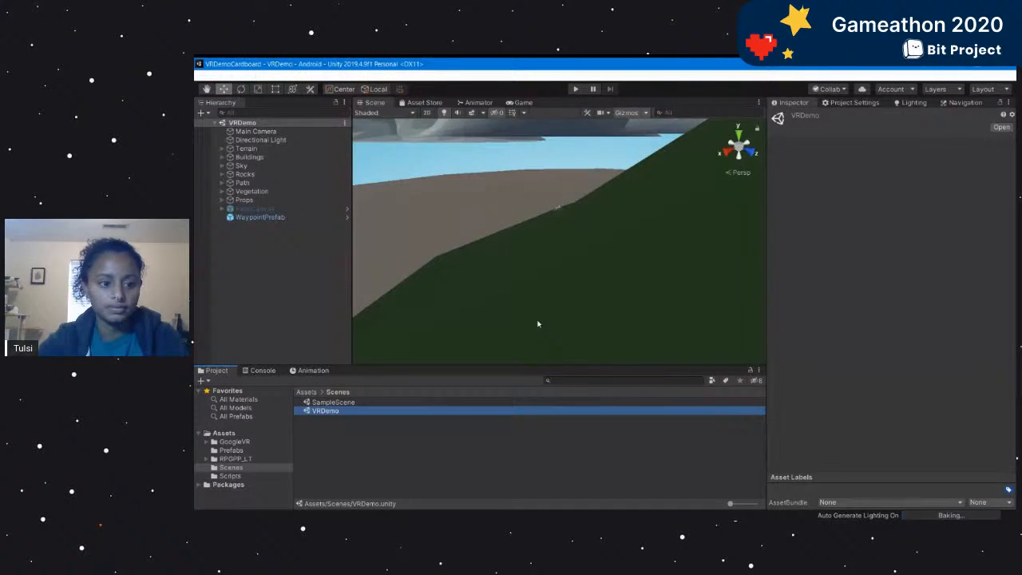
Examine the village environment in the scene view, from the surrounding terrain down to the houses and paths.
scroll(570, 285, "down", 15)
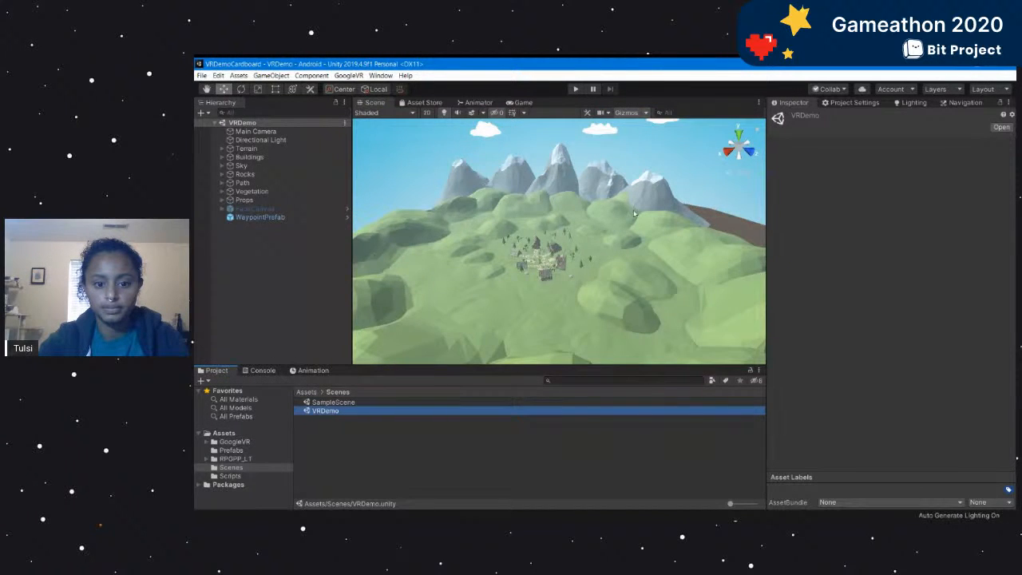
scroll(607, 269, "up", 10, "alt")
left_click_drag(645, 284, 491, 282, "alt")
scroll(584, 258, "up", 8, "alt")
scroll(586, 272, "down", 8, "alt")
scroll(516, 281, "up", 8, "alt")
scroll(491, 281, "down", 5, "alt")
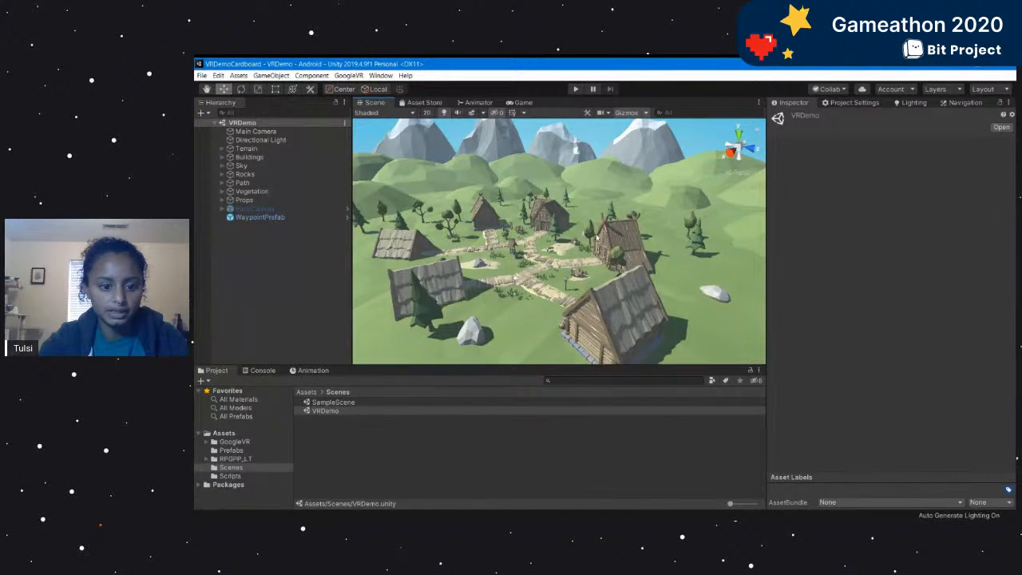
scroll(683, 280, "up", 8)
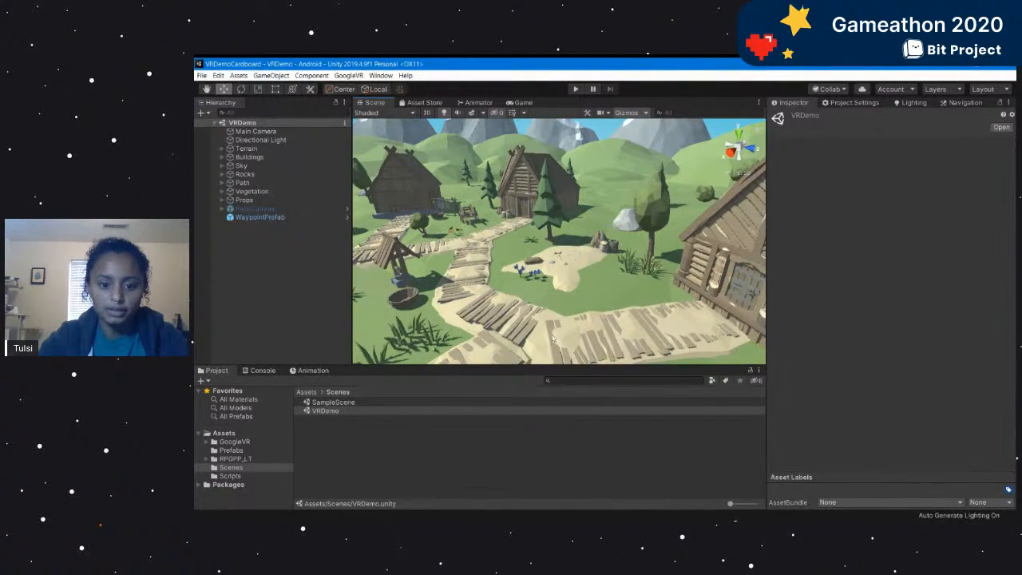
scroll(683, 279, "down", 5)
scroll(683, 280, "up", 5, "alt")
left_click_drag(683, 279, 628, 257, "alt")
scroll(627, 258, "down", 5, "alt")
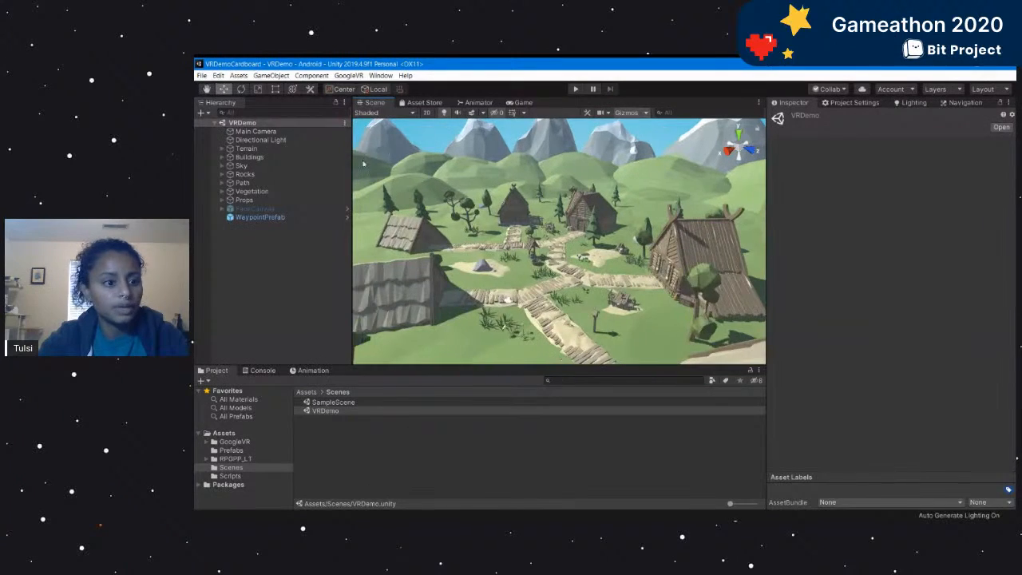
Preview the Main Camera's view in play mode with the statistics overlay hidden, and exit play mode.
left_click(266, 131)
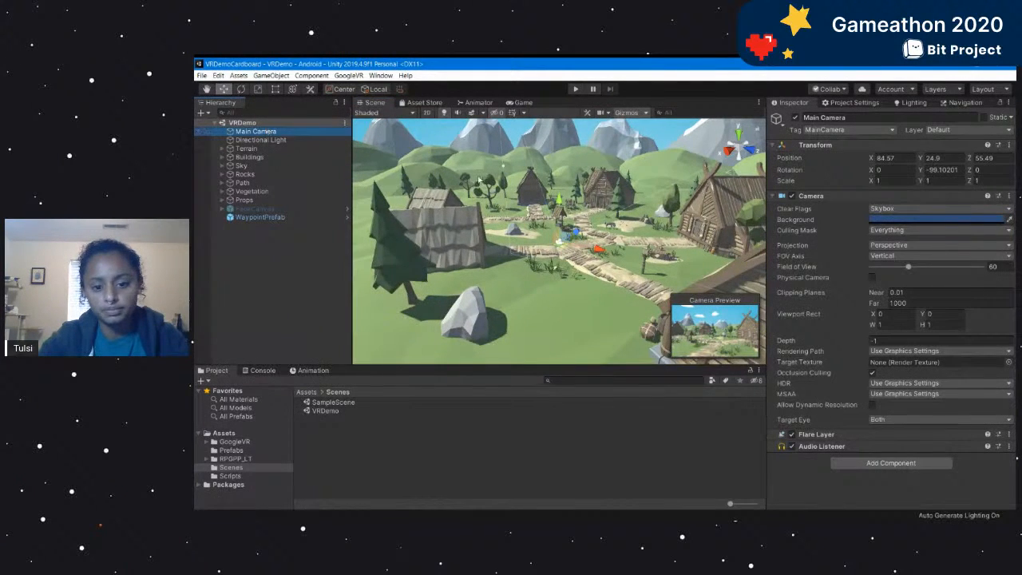
scroll(596, 226, "up", 5)
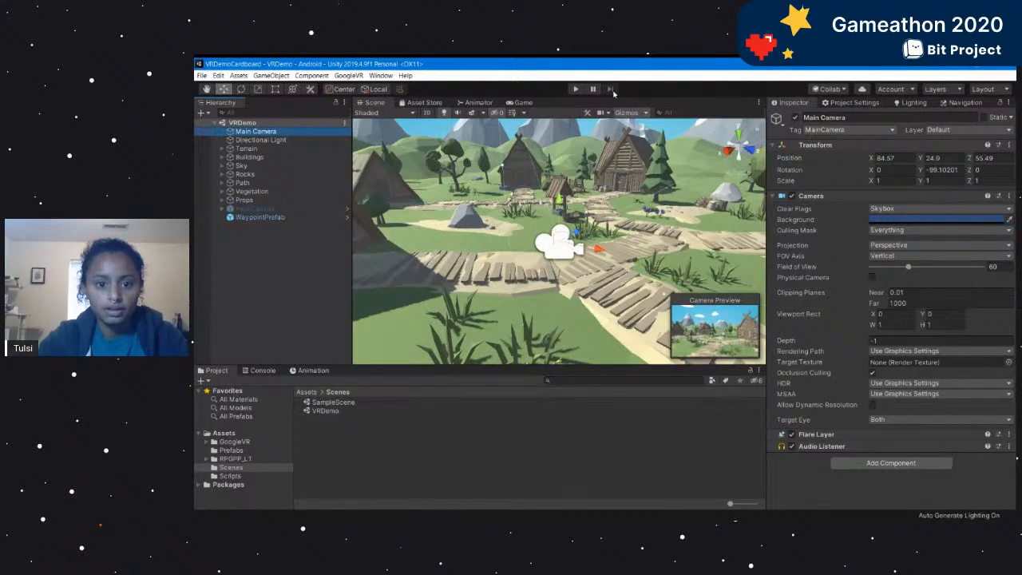
left_click(576, 90)
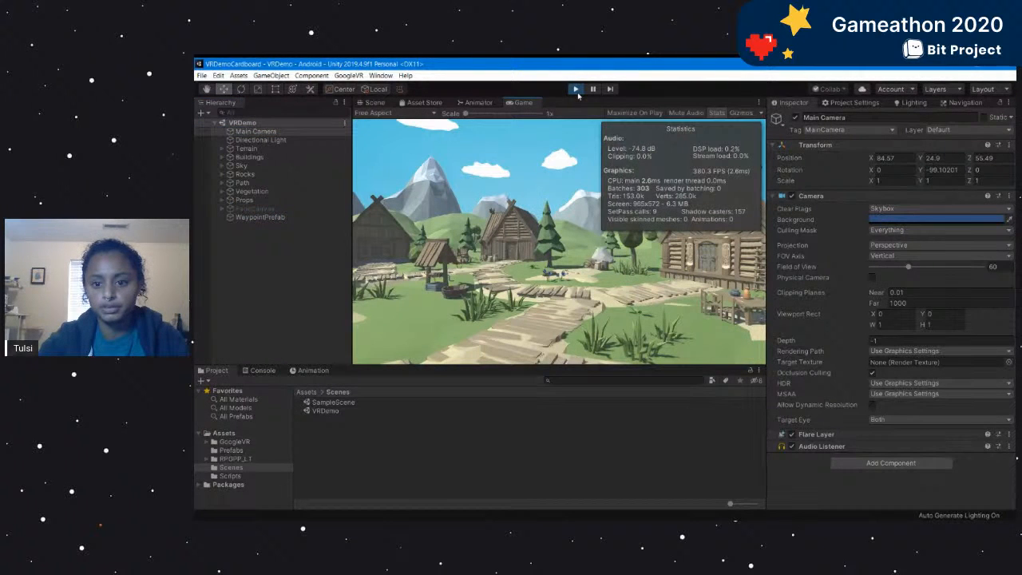
left_click(717, 113)
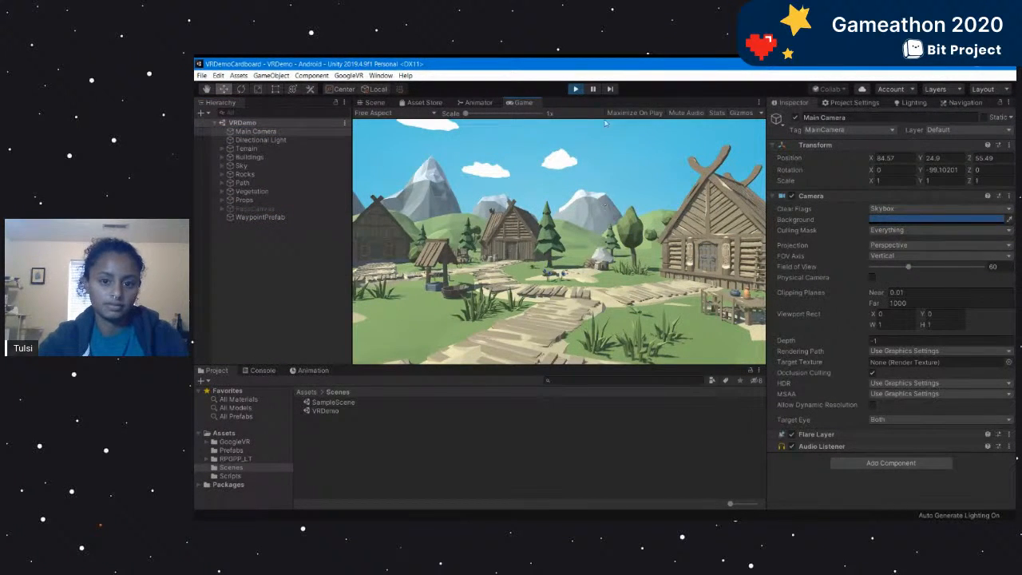
left_click(576, 88)
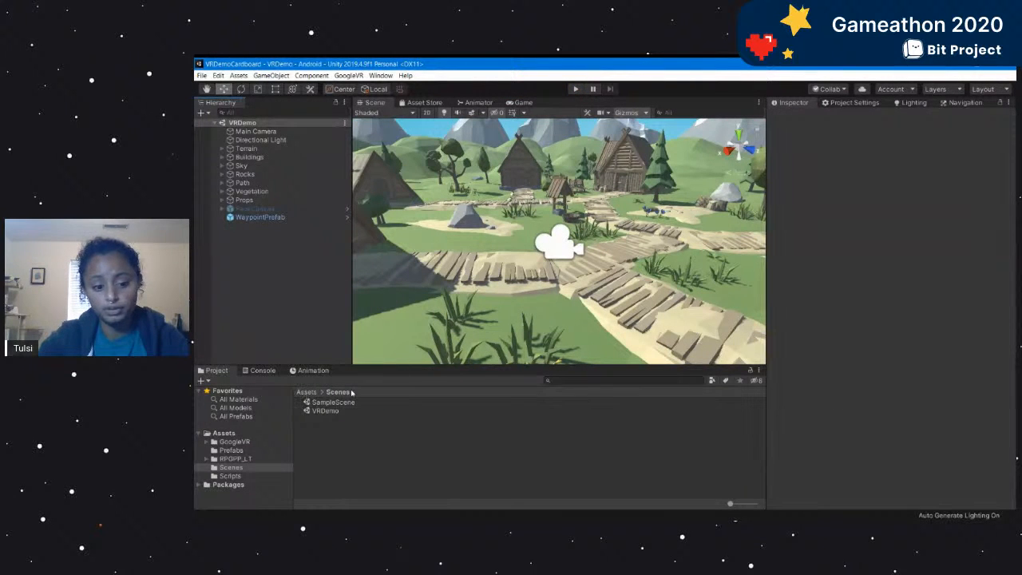
Add the GvrEditorEmulator prefab from the GoogleVR Prefabs folder to the VRDemo scene hierarchy.
left_click(579, 379)
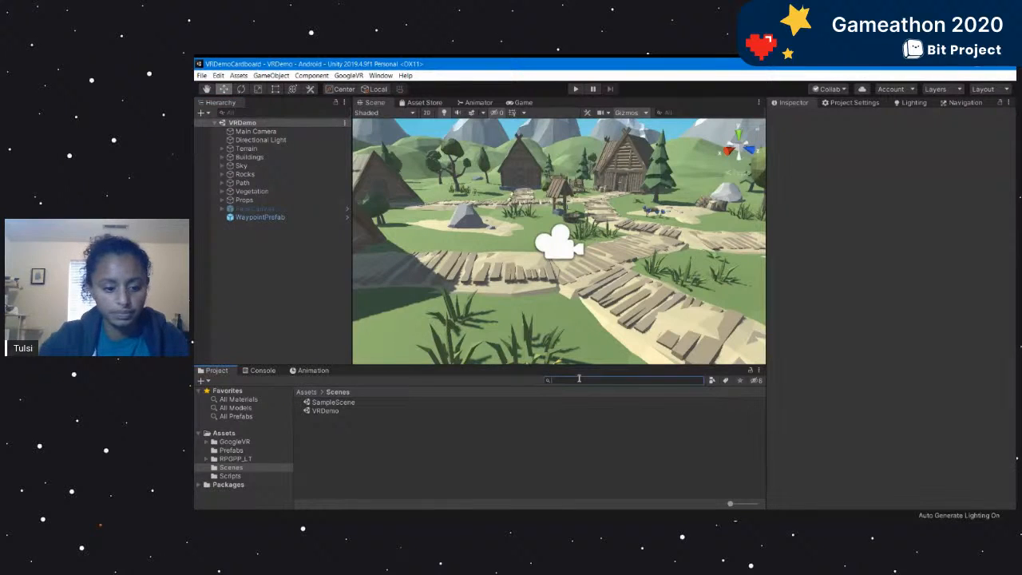
left_click(306, 391)
left_click(327, 402)
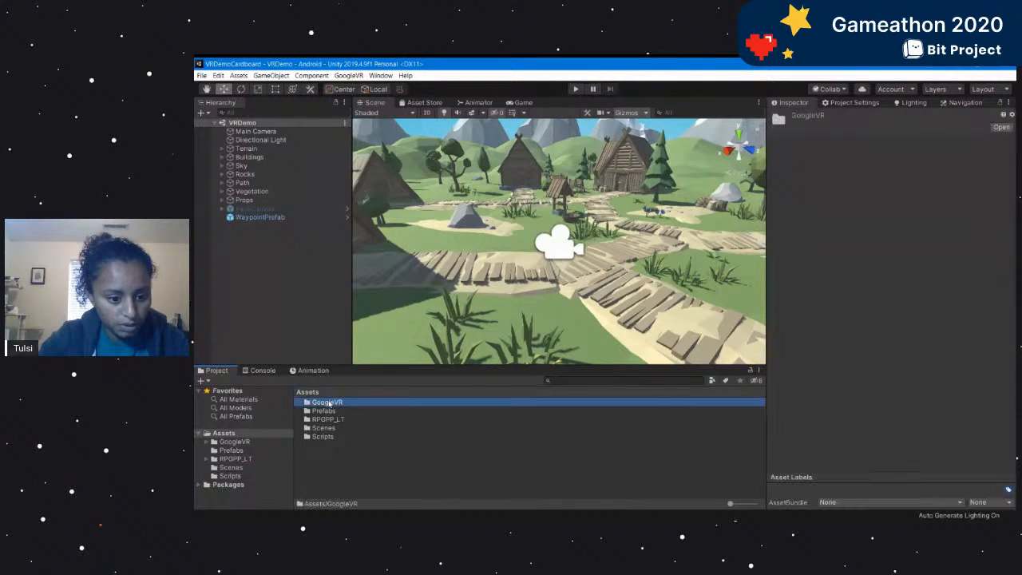
double_click(327, 402)
double_click(327, 463)
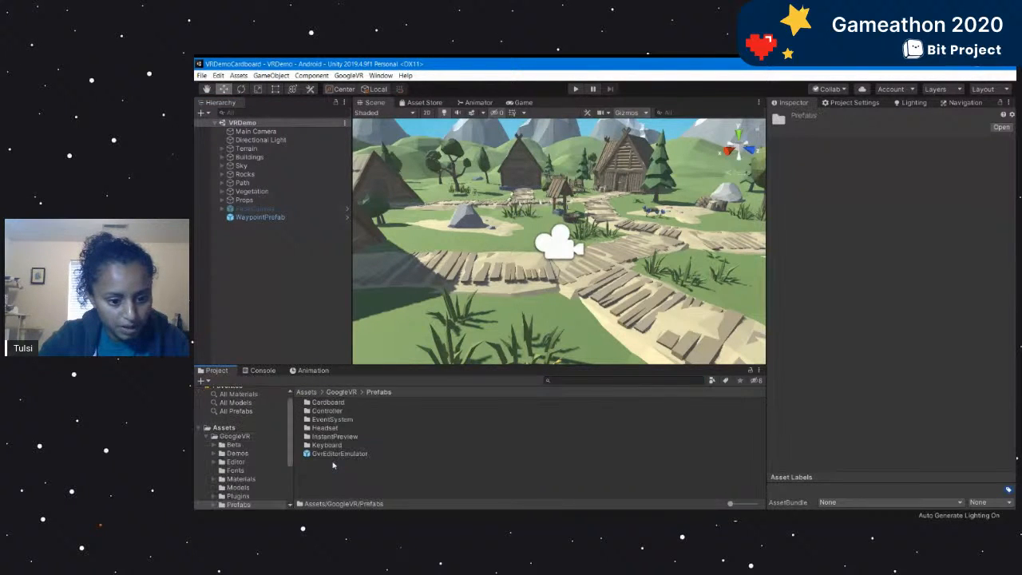
left_click_drag(355, 453, 288, 258)
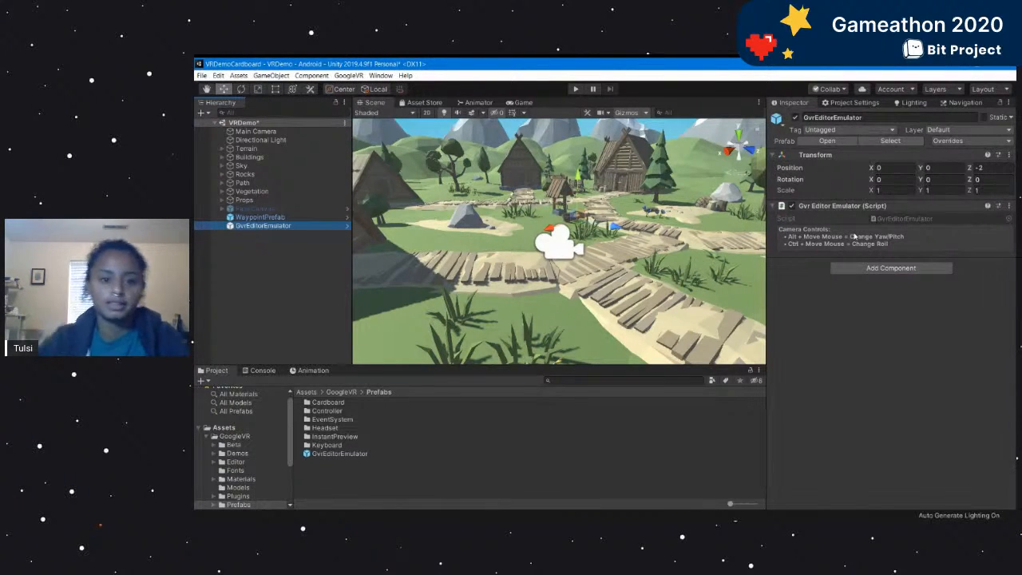
Test looking around with the emulated headset in play mode, and stop the run.
left_click(574, 89)
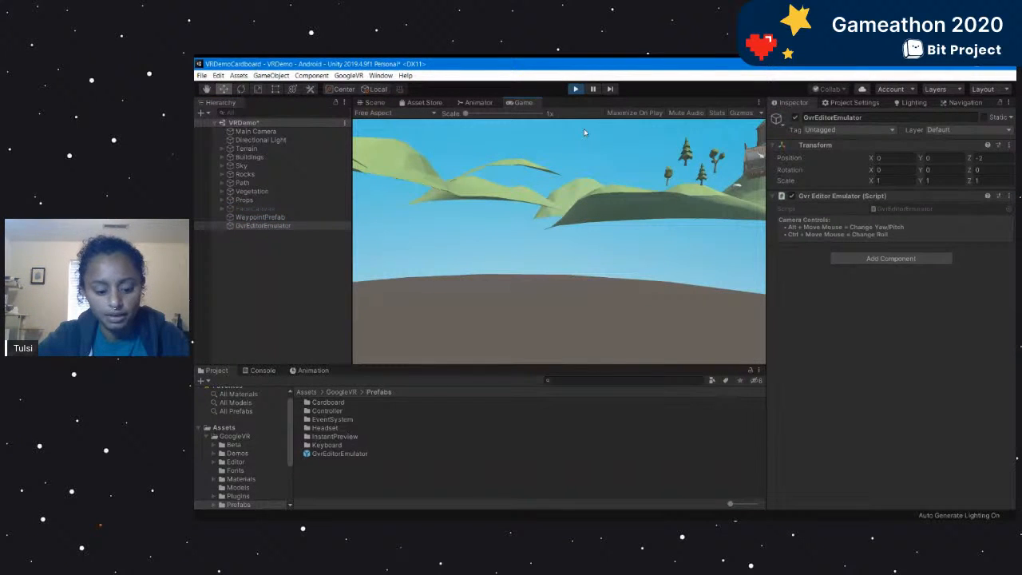
key("alt")
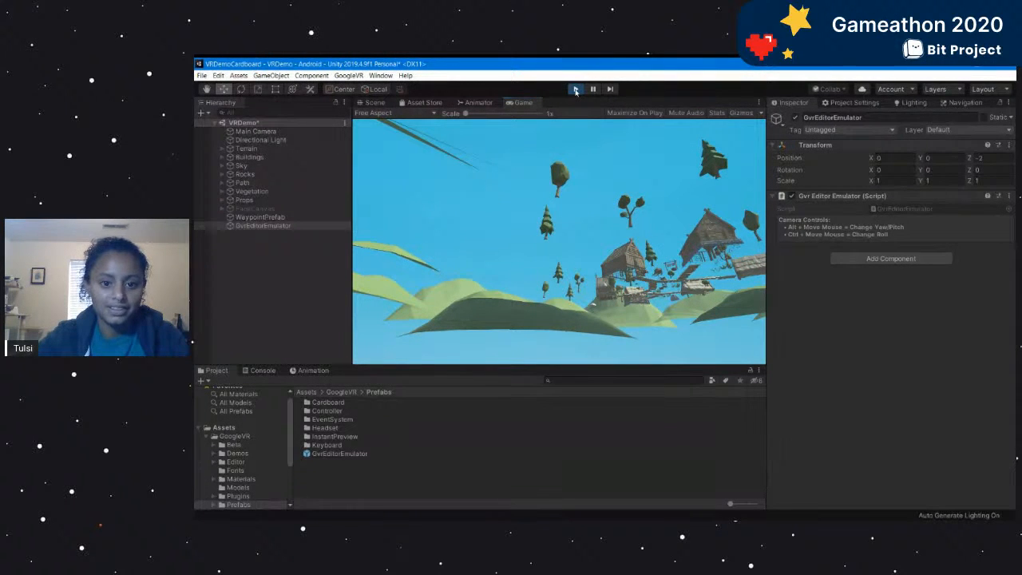
left_click(574, 90)
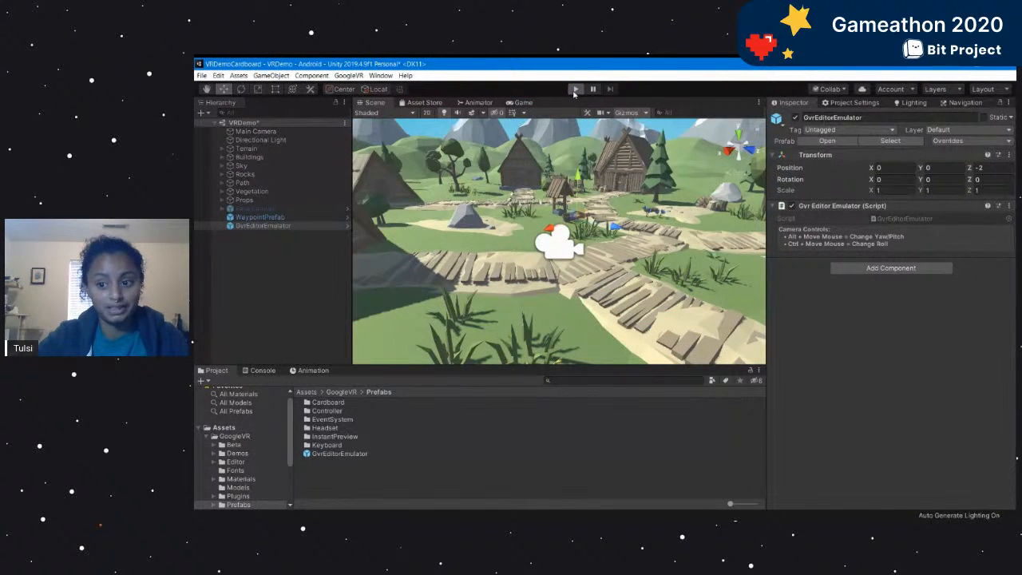
Run the scene again and check the Main Camera's Transform while rotating the emulated head, and exit play mode.
left_click(575, 90)
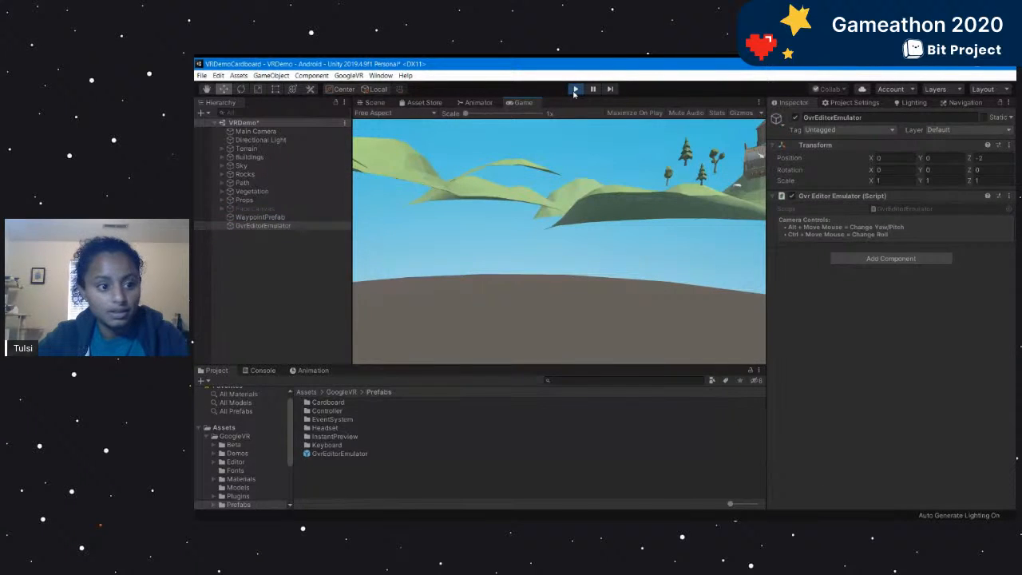
left_click(255, 131)
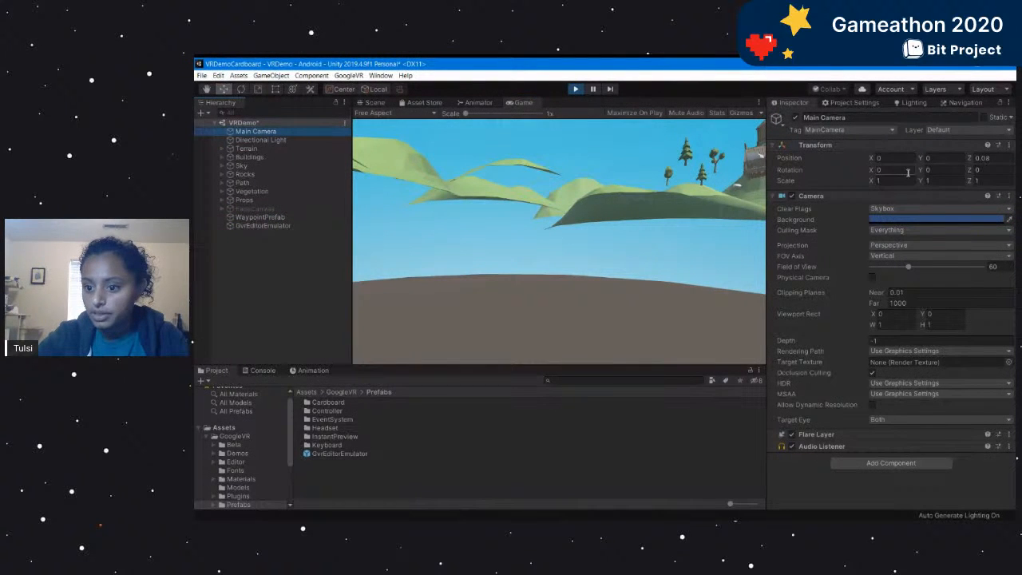
left_click(542, 252)
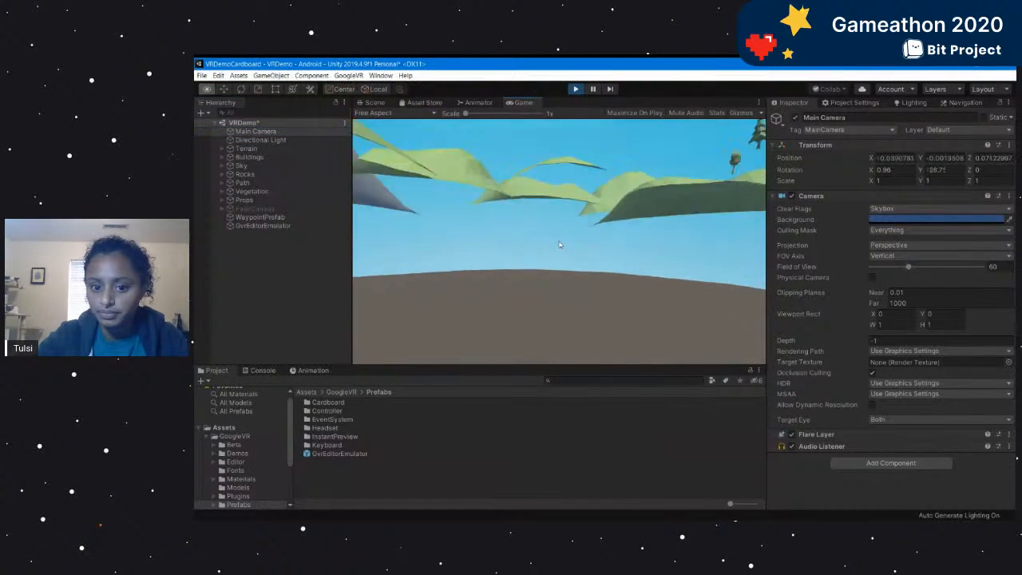
key("alt")
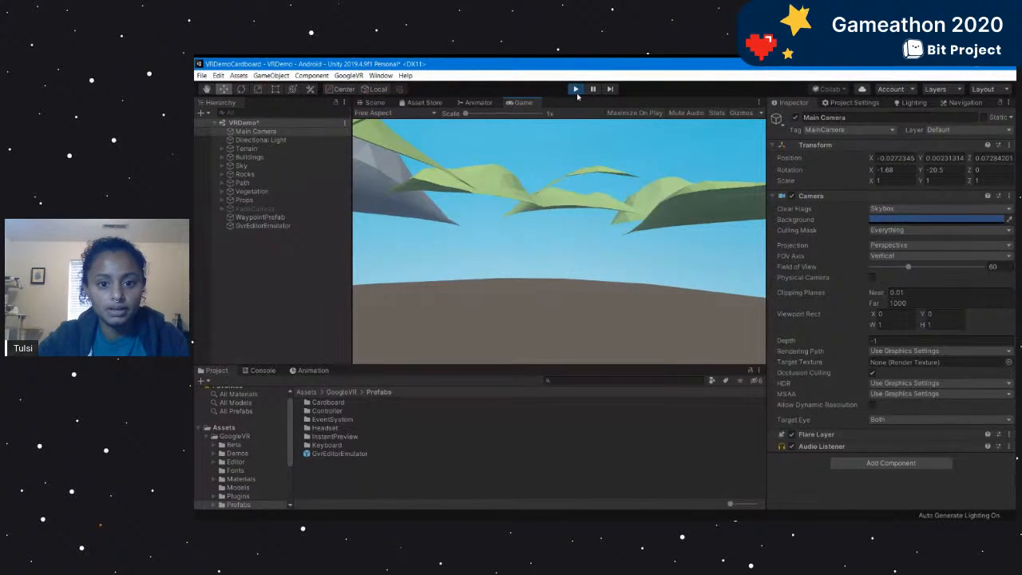
left_click(575, 89)
left_click(326, 230)
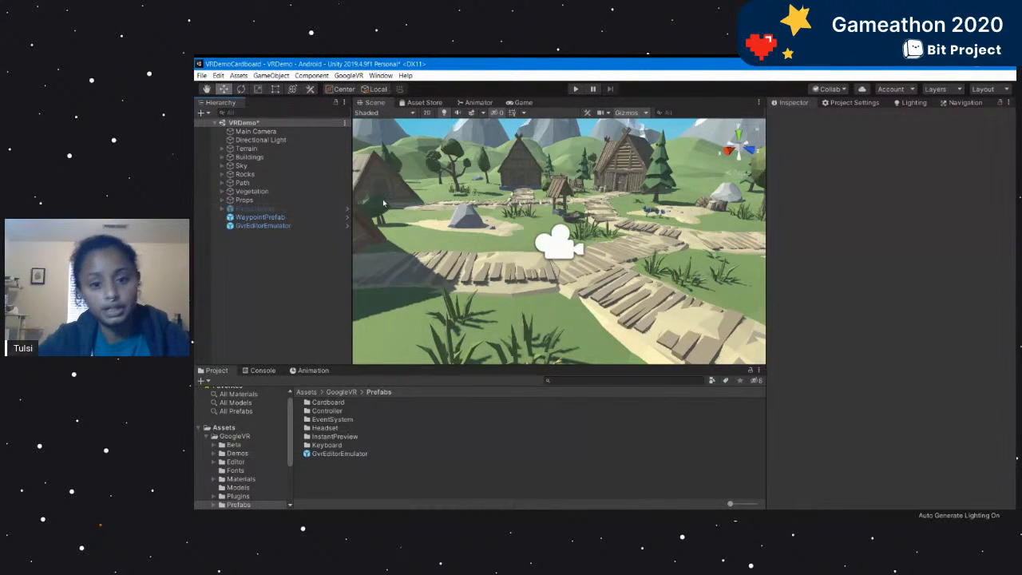
Create an empty GameObject at the root of the VRDemo hierarchy and name it CameraRig.
left_click(289, 225)
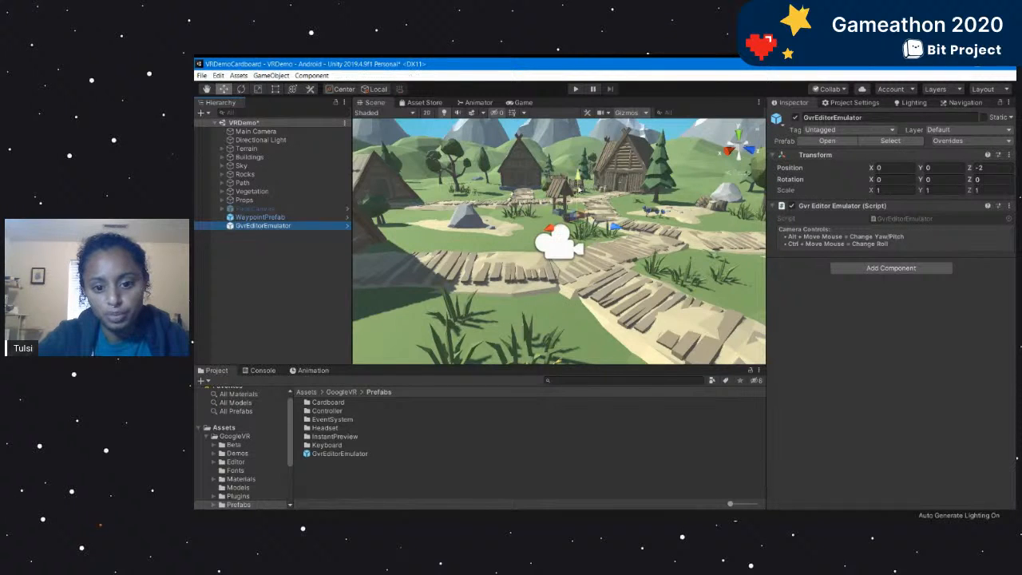
scroll(592, 237, "up", 3)
right_click(273, 261)
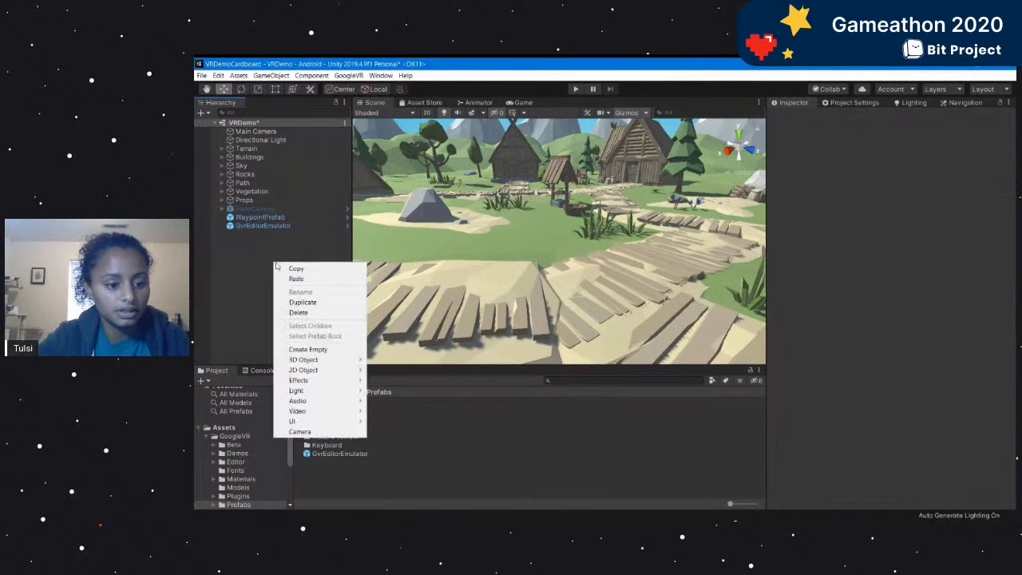
left_click(319, 348)
left_click(847, 118)
type("CameraRig")
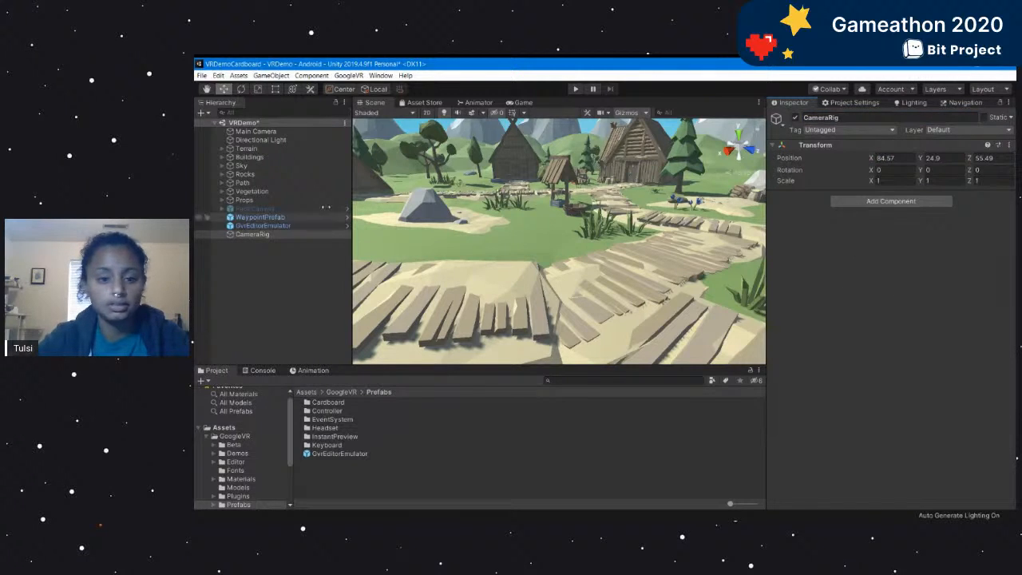
left_click(260, 272)
left_click(277, 235)
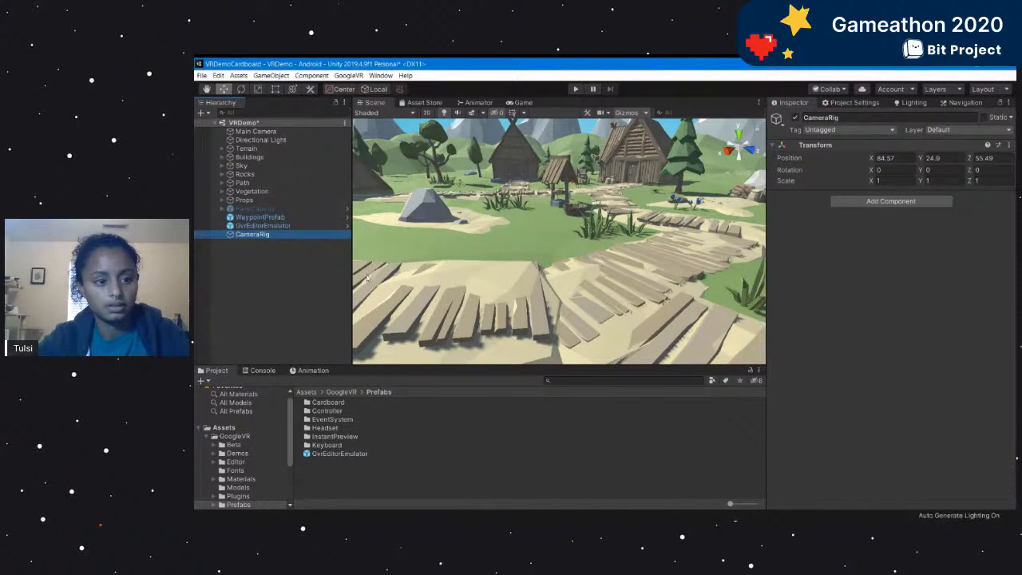
left_click(273, 294)
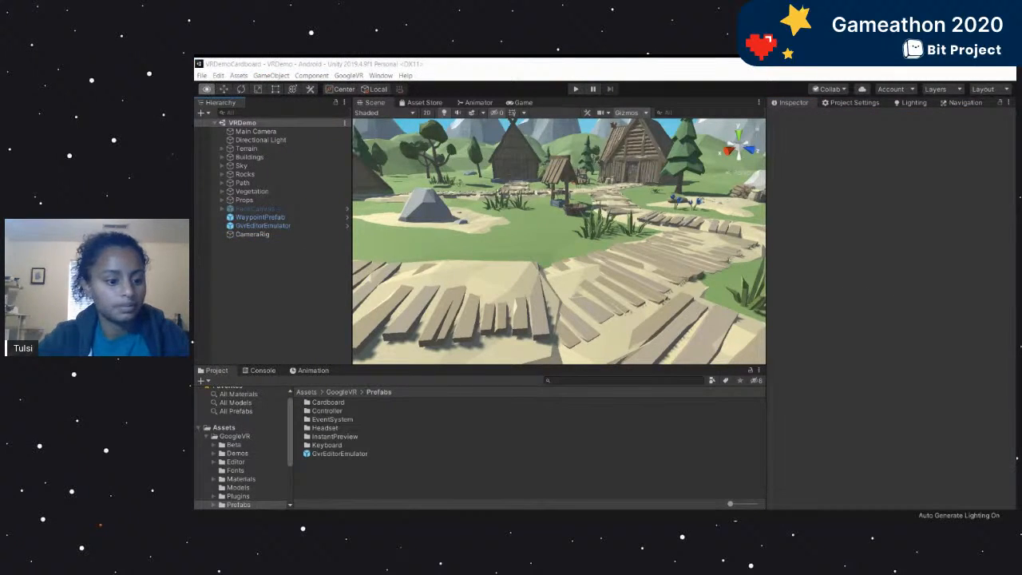
left_click(330, 139)
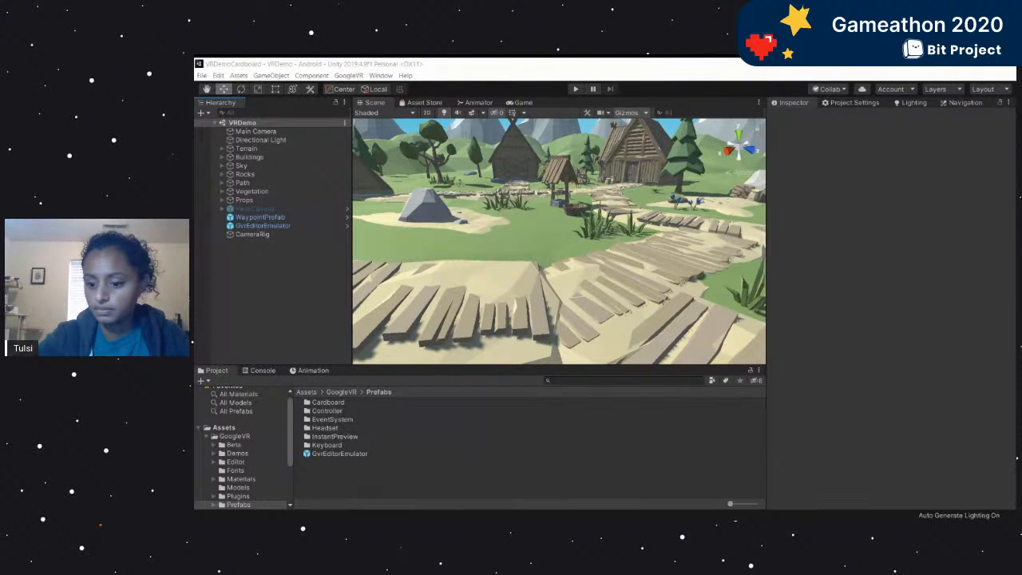
Copy the Main Camera's Transform component and paste its values onto CameraRig's Transform.
left_click(291, 132)
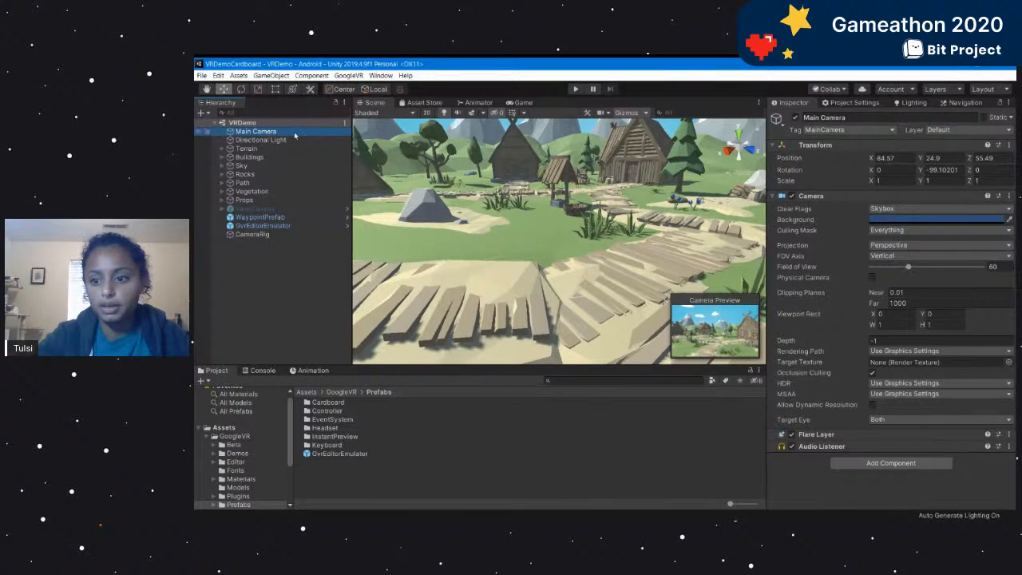
left_click(1008, 145)
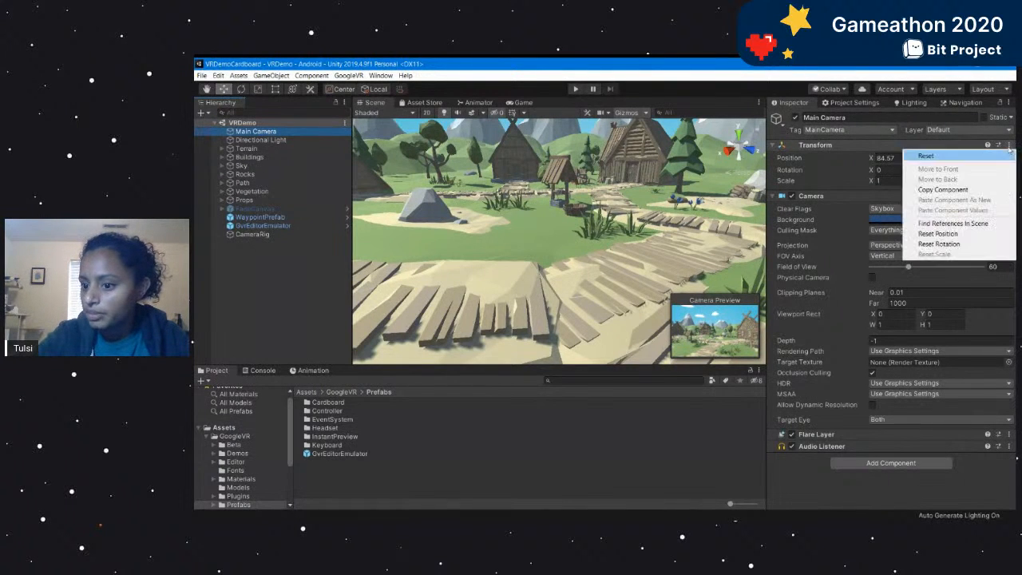
left_click(969, 188)
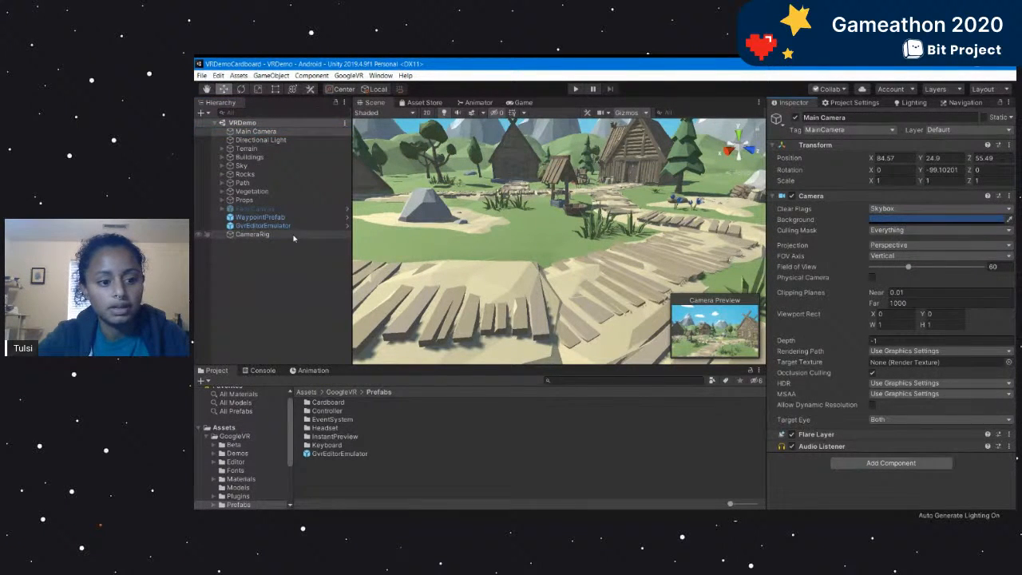
left_click(264, 235)
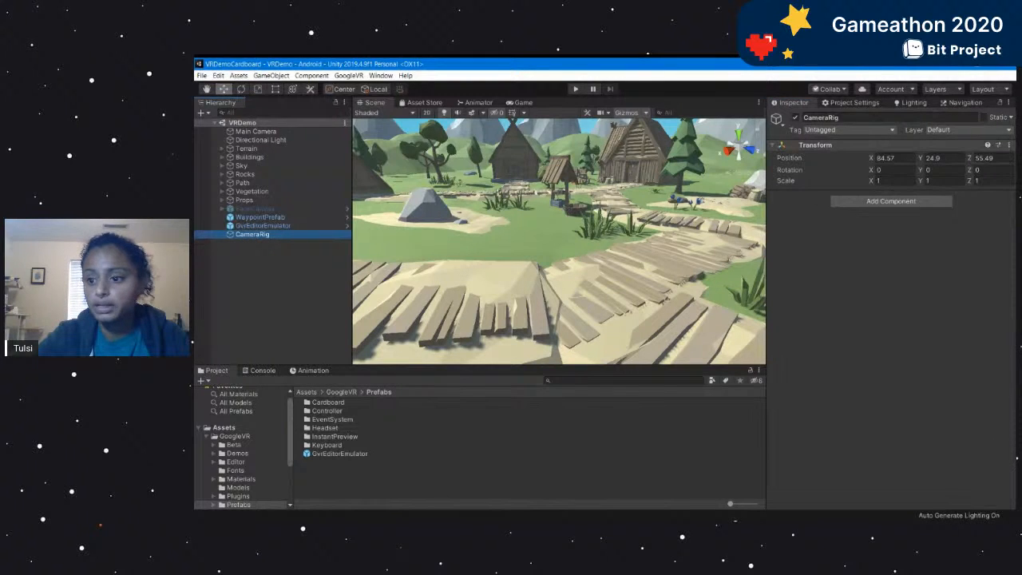
left_click(1009, 145)
left_click(948, 209)
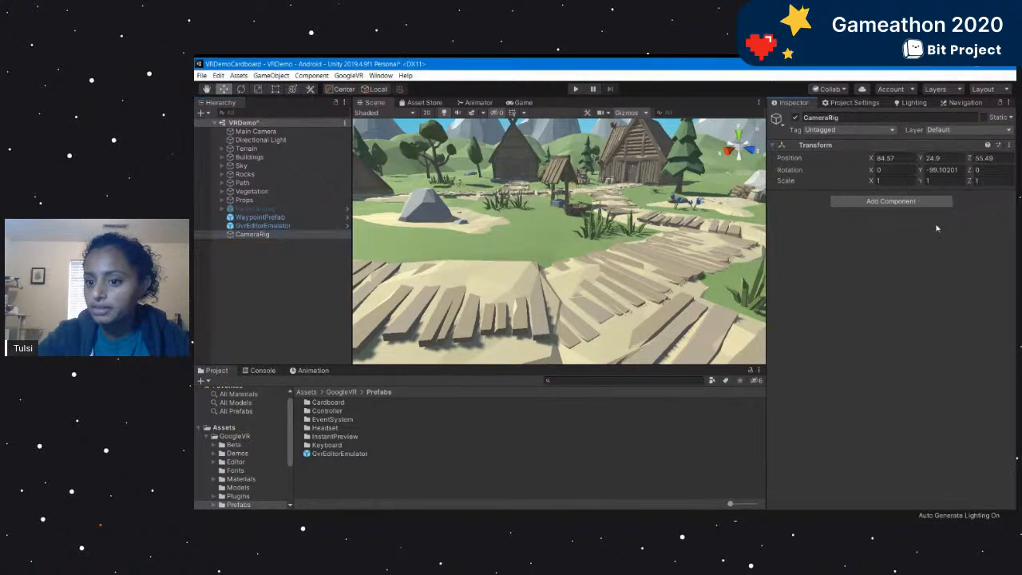
Make the Main Camera a child of CameraRig in the VRDemo hierarchy.
double_click(254, 235)
scroll(591, 264, "up", 8)
right_click_drag(591, 264, 550, 275)
key("s")
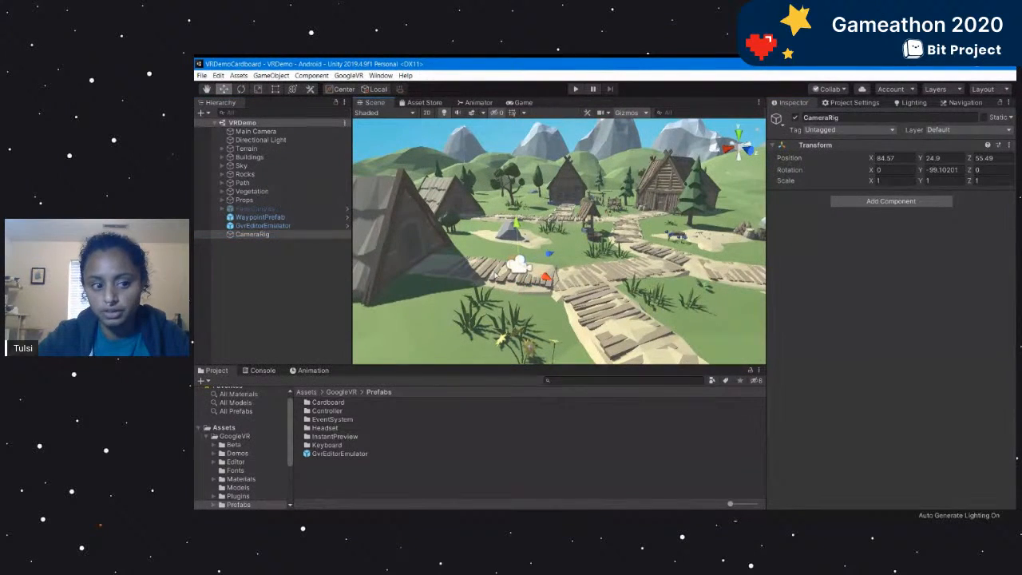
left_click(262, 241)
left_click(260, 234)
left_click(278, 133)
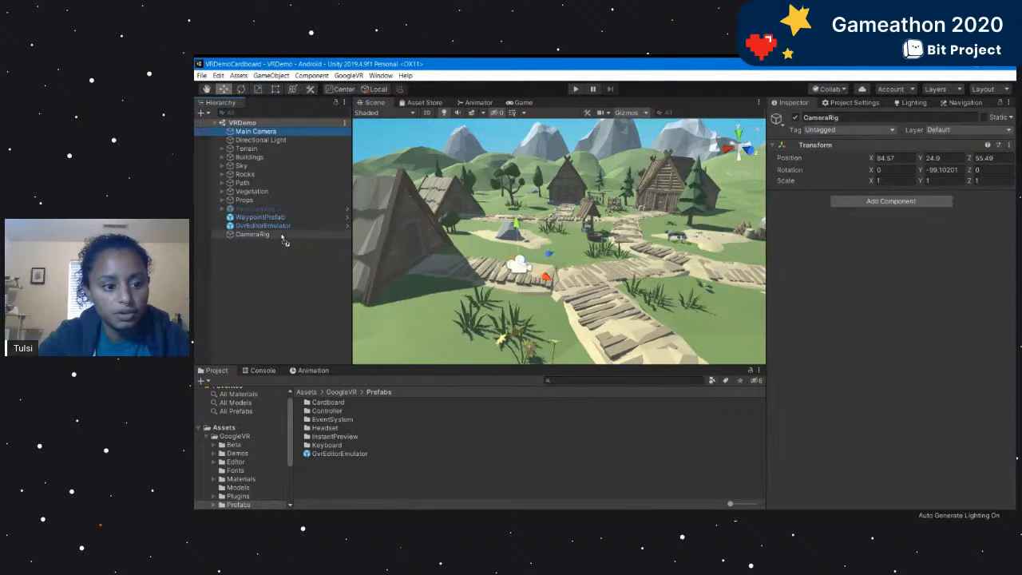
left_click_drag(283, 241, 278, 234)
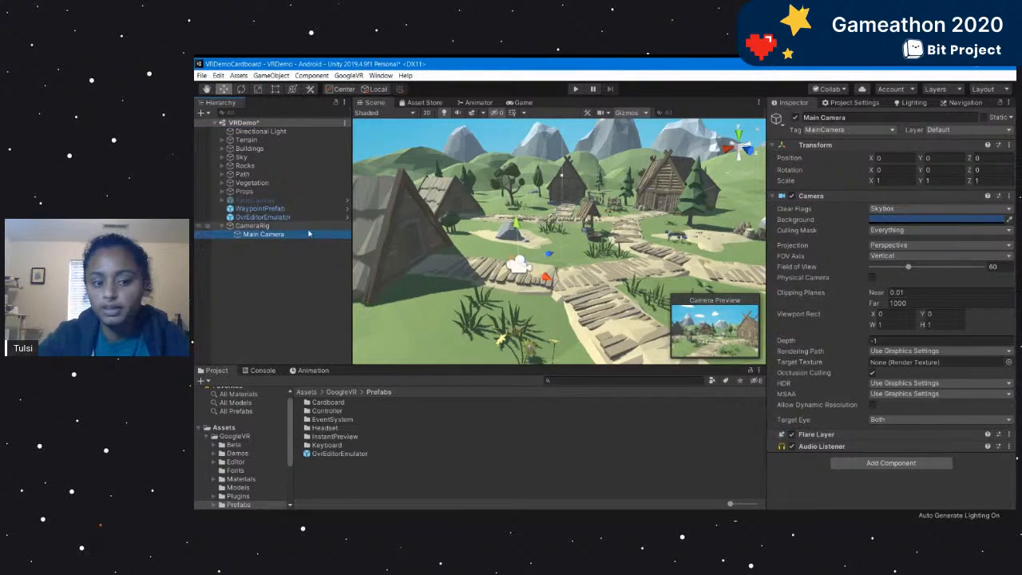
left_click(244, 290)
Run the scene, pause it to move CameraRig forward to X 80.73, Z 54.87, resume to check the camera view, and exit play mode.
left_click(575, 90)
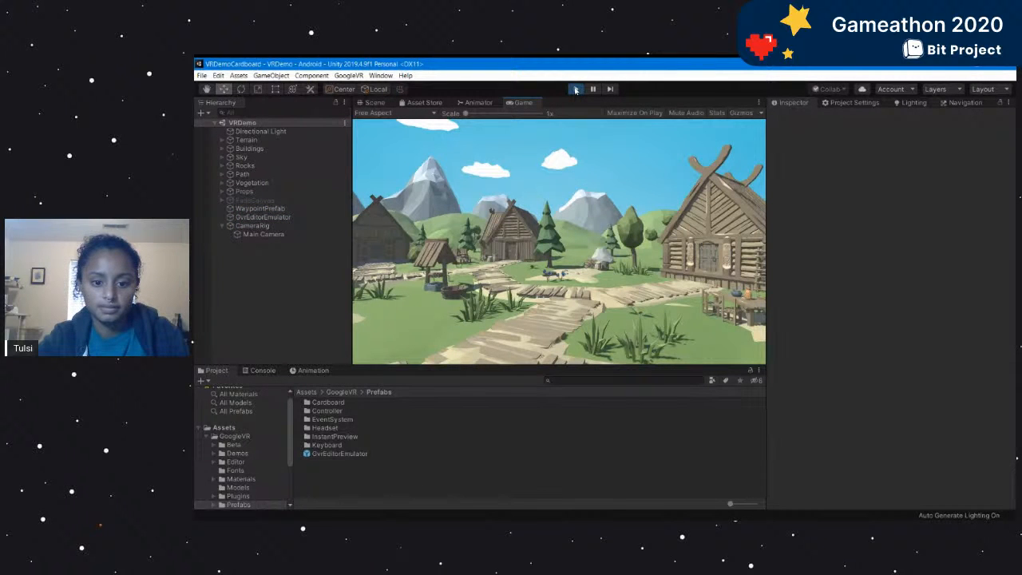
key("alt")
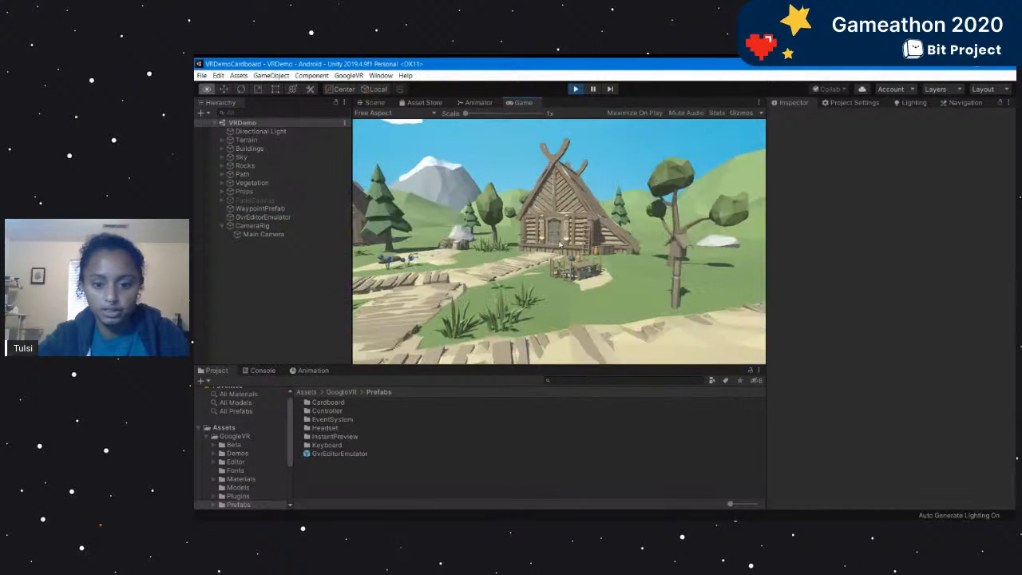
left_click(593, 89)
left_click(252, 226)
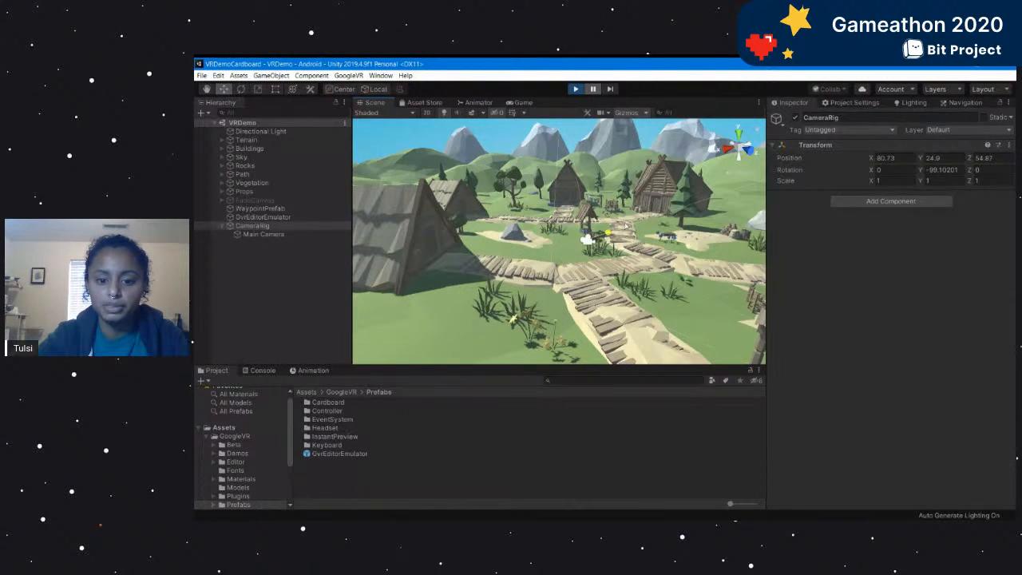
left_click(593, 89)
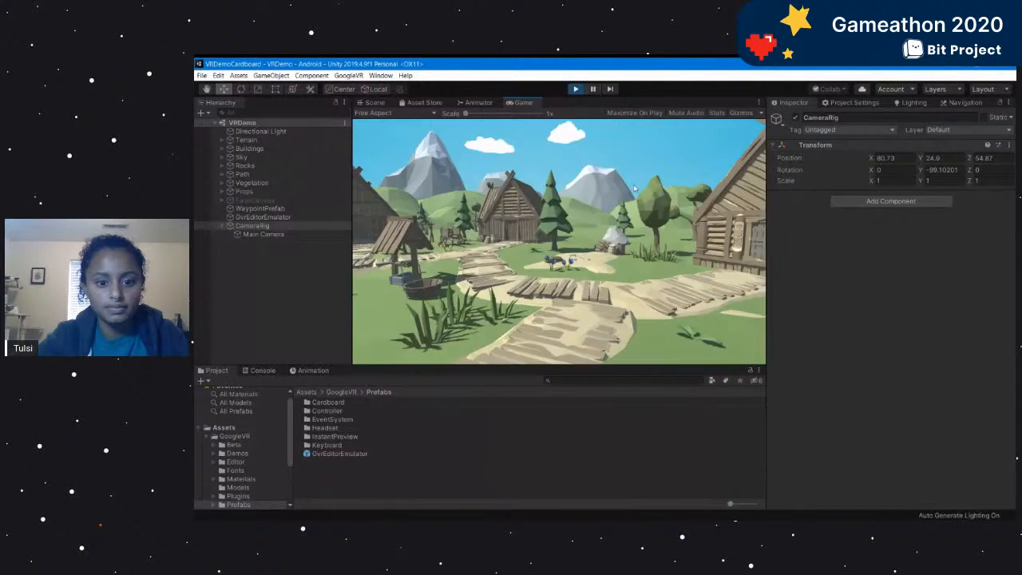
left_click(576, 88)
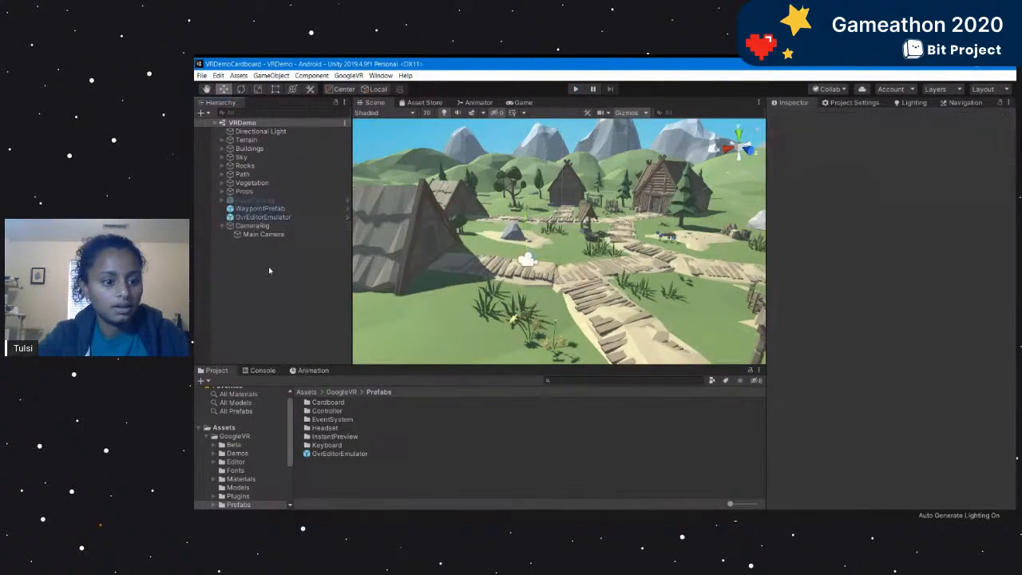
Compare the Transforms of CameraRig and its child Main Camera, viewing their place in the village.
left_click(272, 226)
left_click(276, 235)
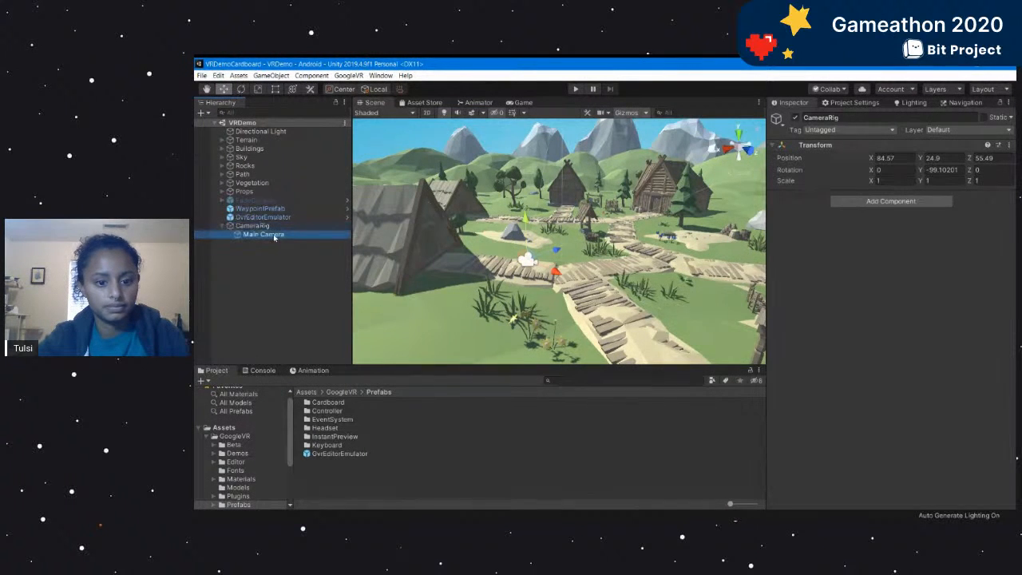
scroll(492, 318, "down", 3)
left_click_drag(492, 318, 513, 304, "alt")
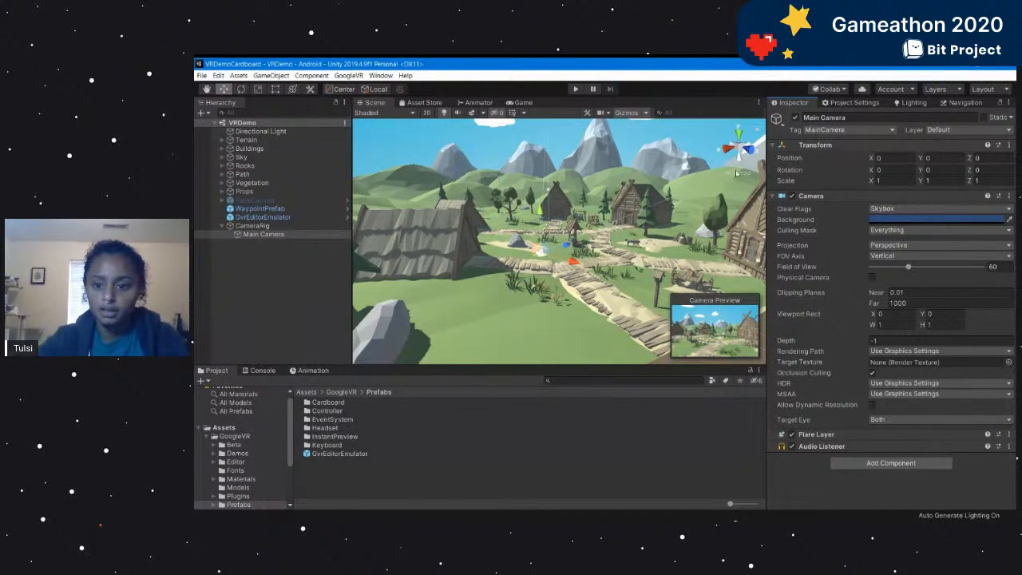
left_click_drag(768, 163, 798, 156)
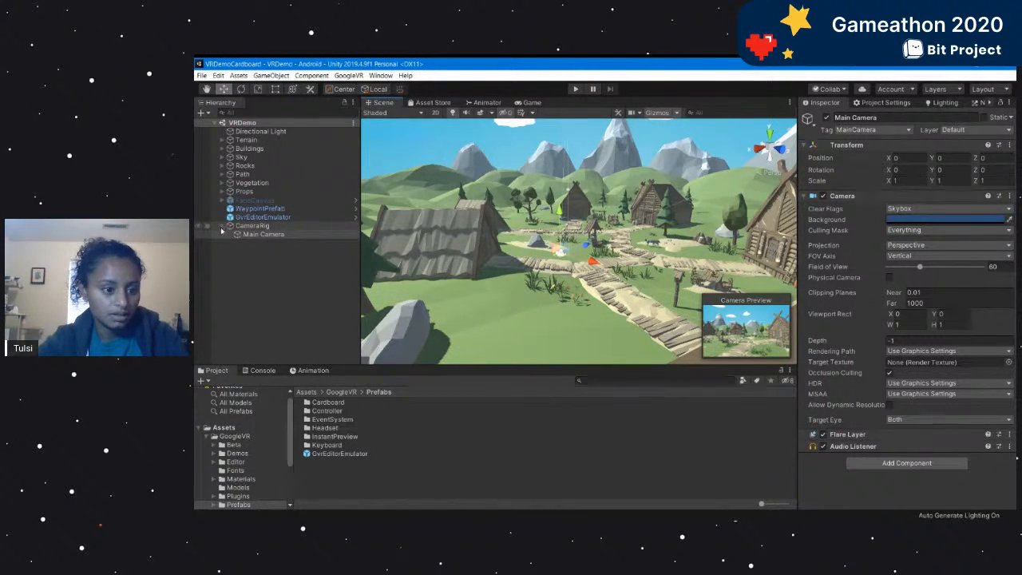
left_click(289, 229)
Add the GvrReticlePointer prefab from GoogleVR's Cardboard prefabs to the scene and make it a child of Main Camera.
left_click(625, 381)
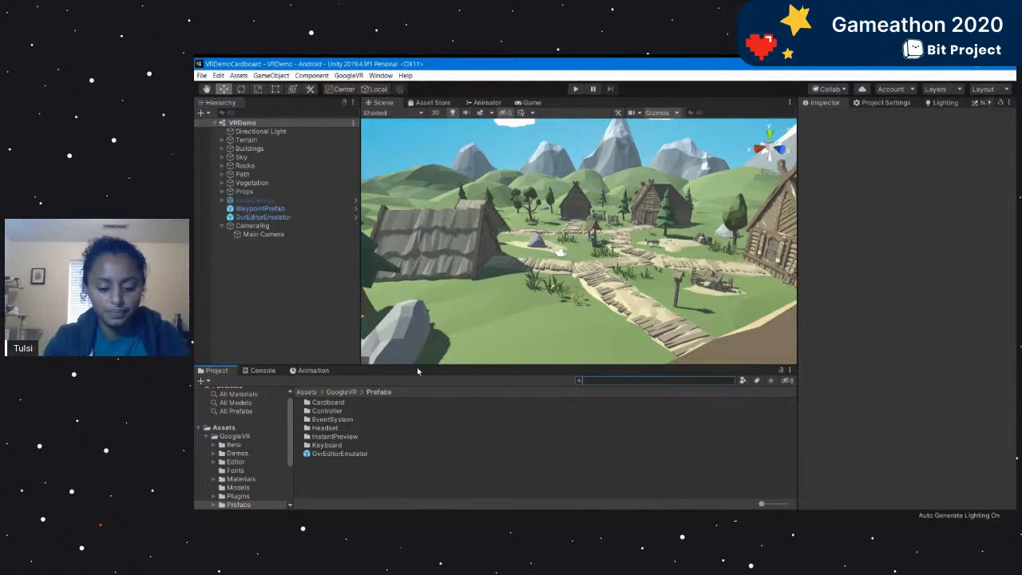
key("BackSpace")
key("BackSpace")
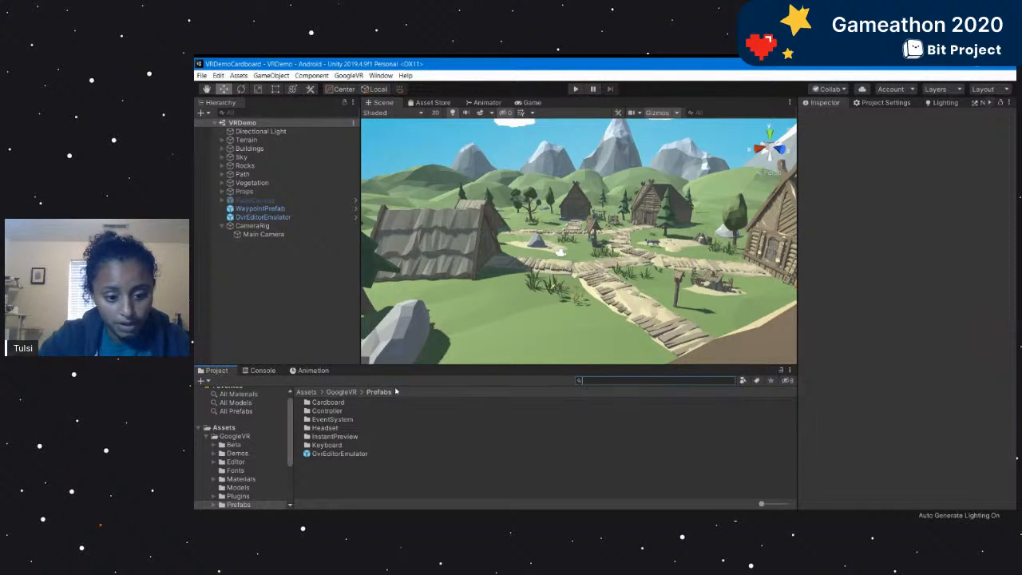
double_click(340, 403)
left_click_drag(339, 403, 304, 314)
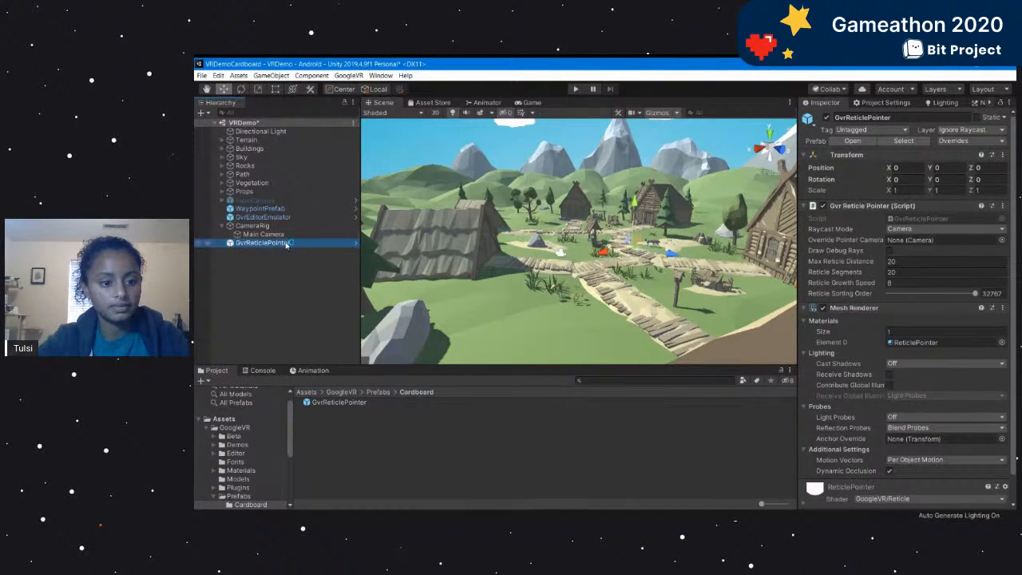
left_click_drag(260, 242, 265, 234)
left_click(260, 288)
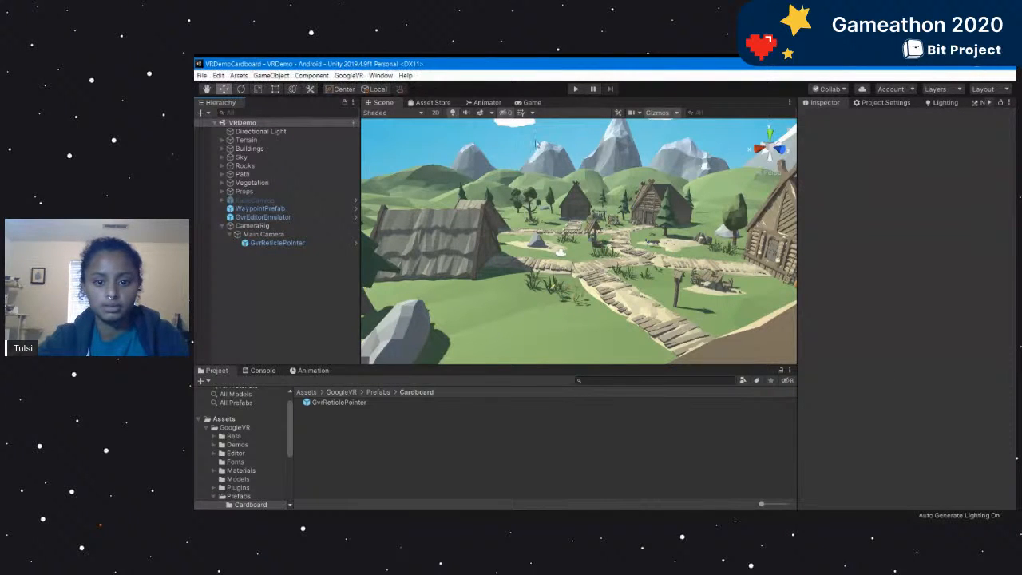
Test looking around with the reticle pointer in play mode, stop the run, and inspect GvrReticlePointer's component settings.
left_click(575, 89)
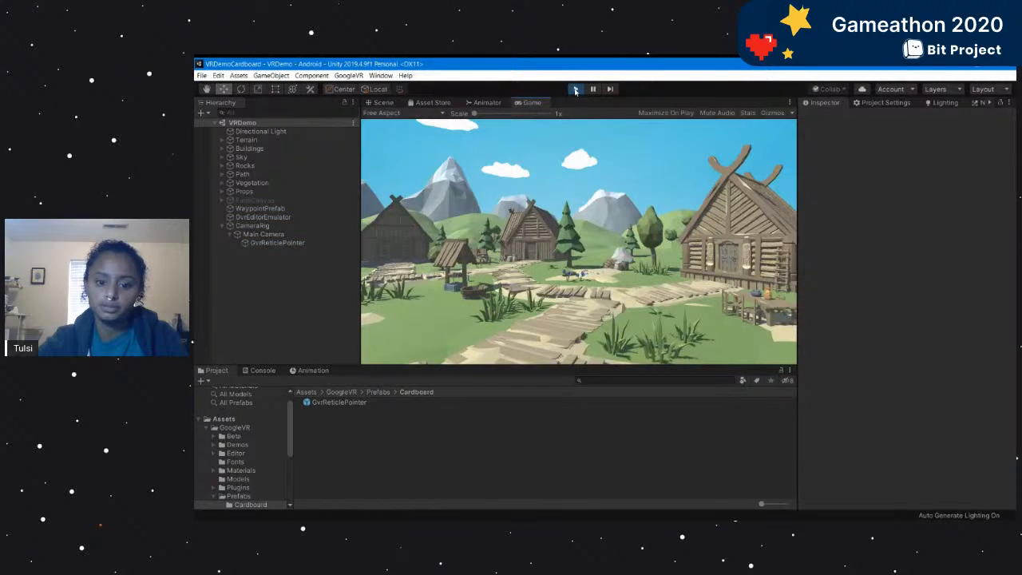
key("alt")
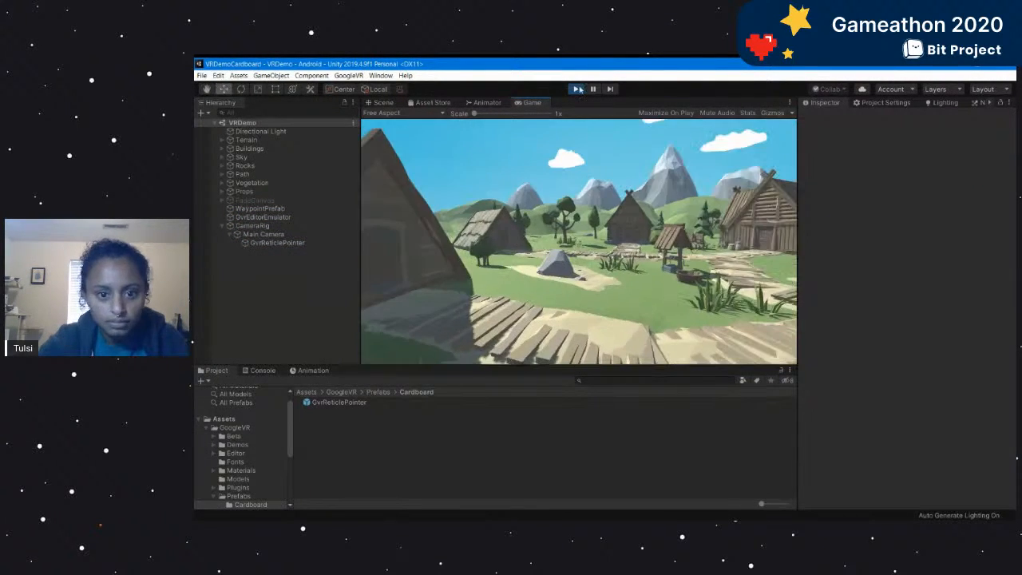
left_click(575, 88)
left_click(277, 242)
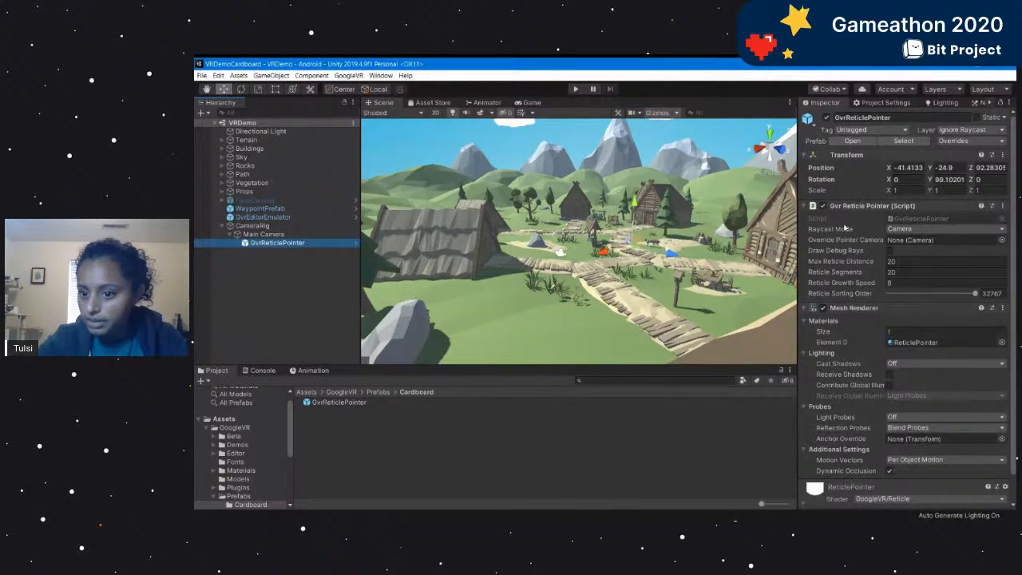
left_click(248, 225)
left_click(276, 242)
left_click(335, 304)
Search the project assets for "eventsystem" and add the GvrEventSystem prefab to the root of the VRDemo hierarchy.
left_click(616, 381)
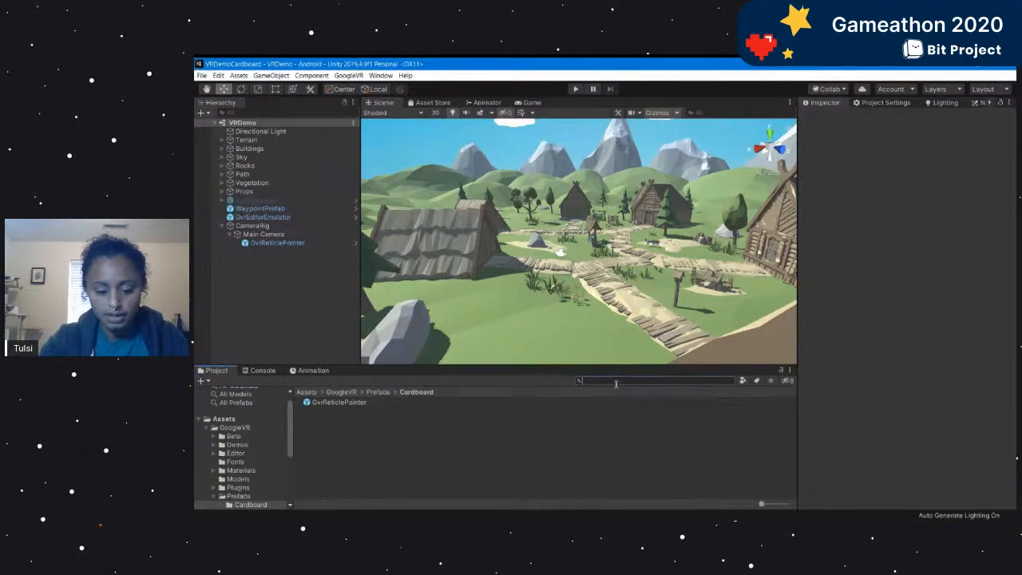
type("event")
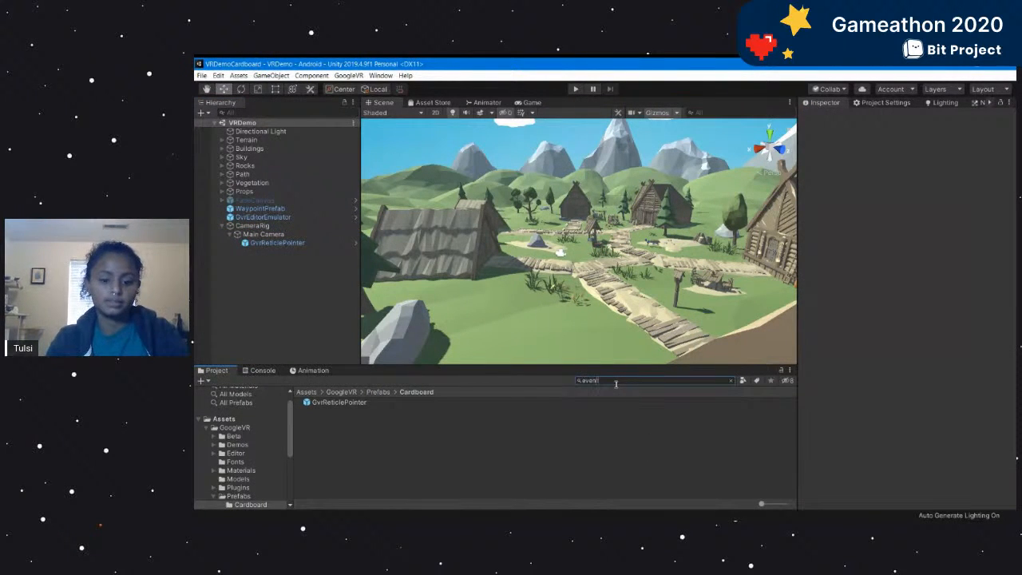
type("system")
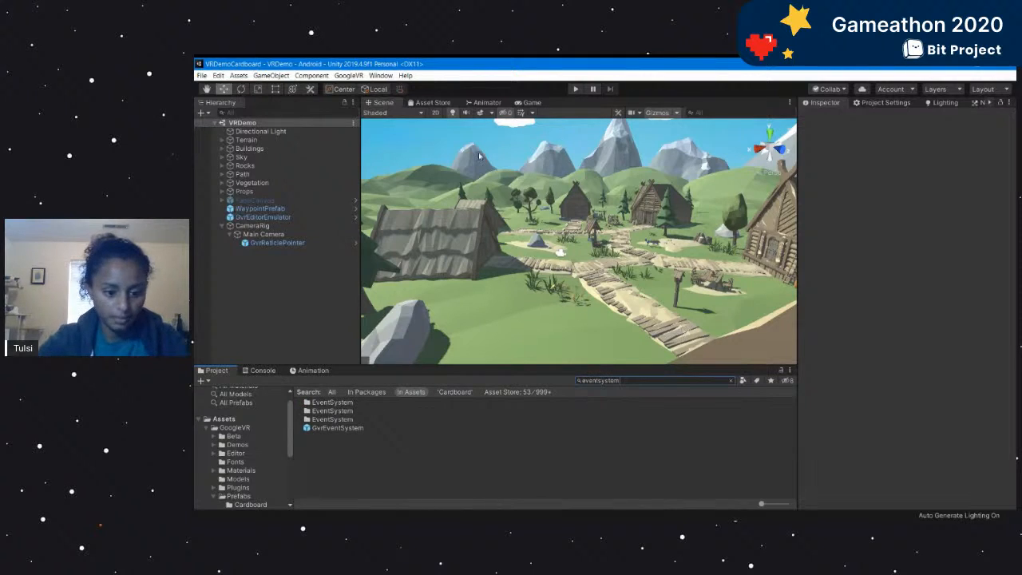
left_click(332, 428)
left_click_drag(325, 431, 312, 300)
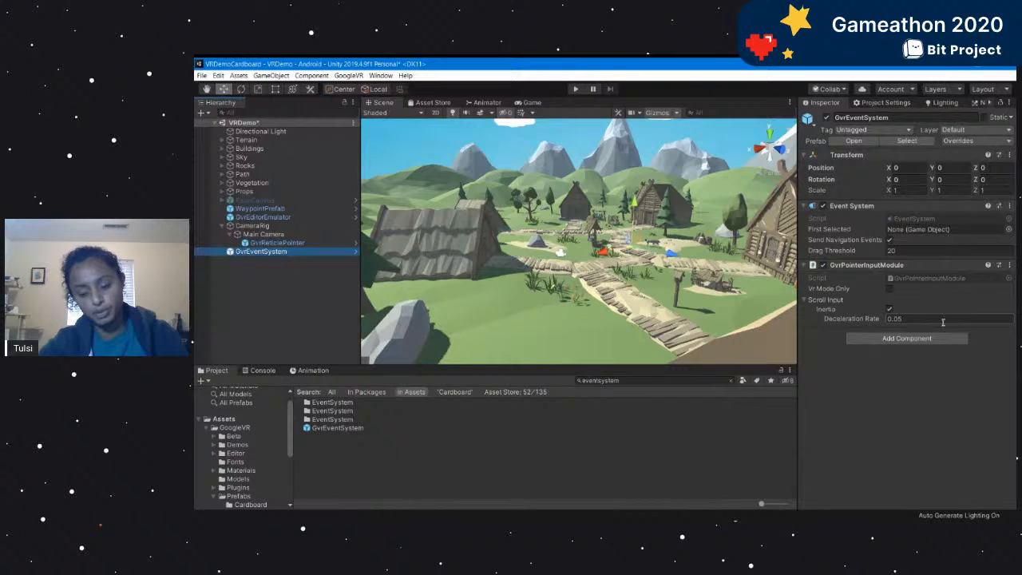
Add the GvrPointerPhysicsRaycaster component to GvrEventSystem.
mouse_move(614, 268)
left_mouse_down("alt")
mouse_move(674, 279)
mouse_move(595, 247)
mouse_move(704, 277)
mouse_move(612, 254)
left_mouse_up("alt")
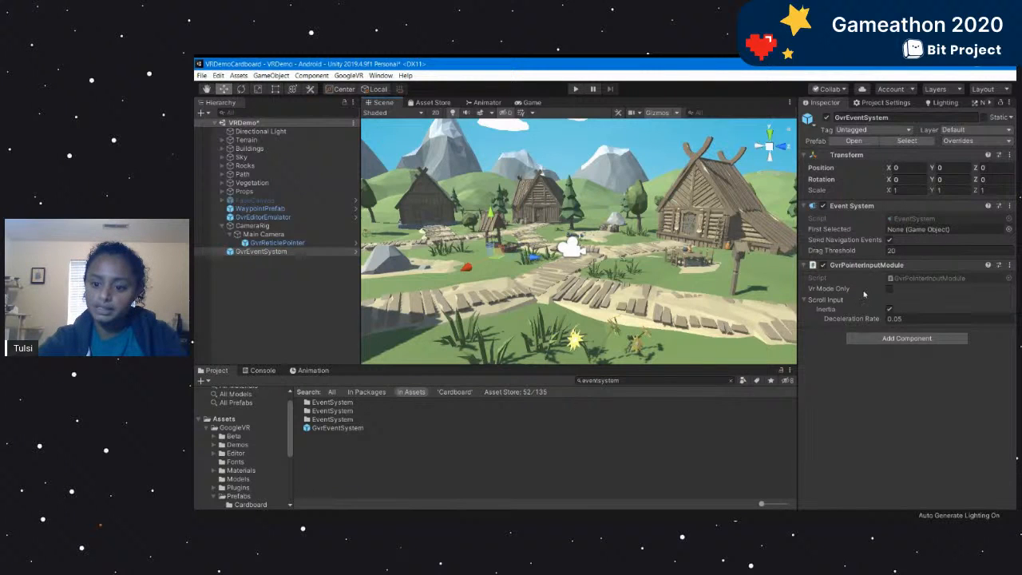
left_click(895, 340)
type("ray")
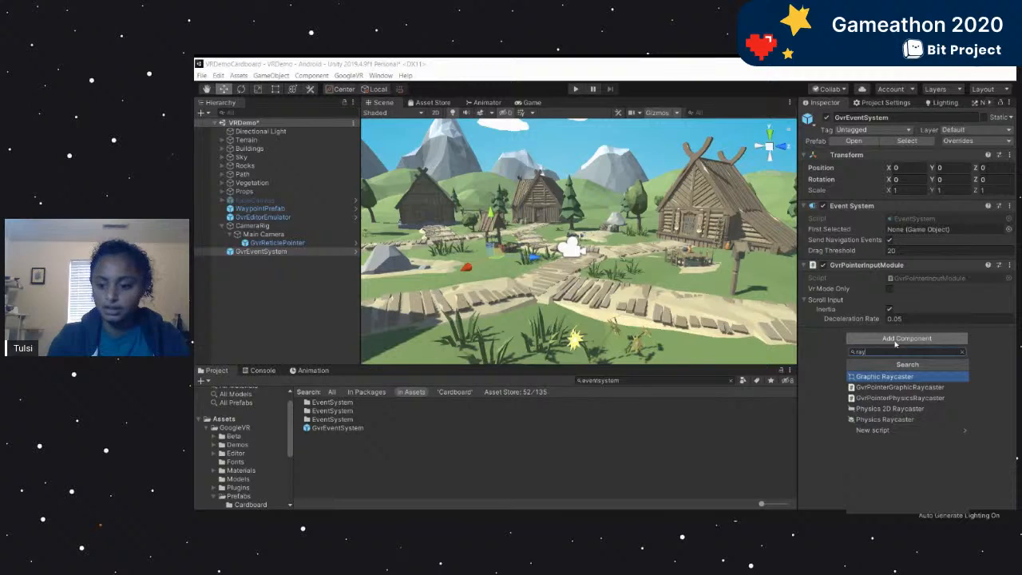
type("caster")
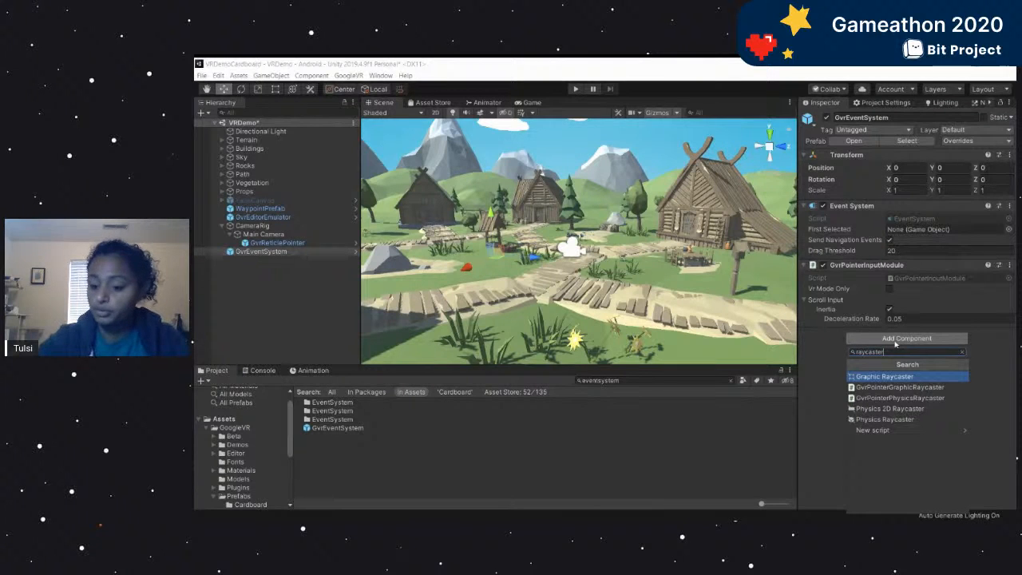
left_click(893, 398)
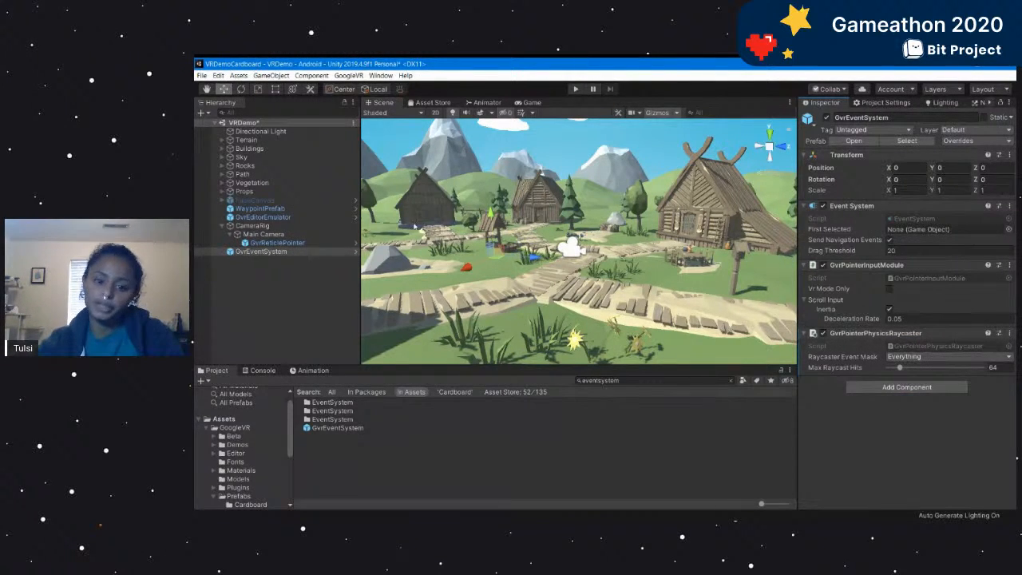
Run the scene with GvrEventSystem selected to test the pointer setup, and exit play mode.
scroll(546, 266, "up", 3)
right_click_drag(546, 267, 618, 269)
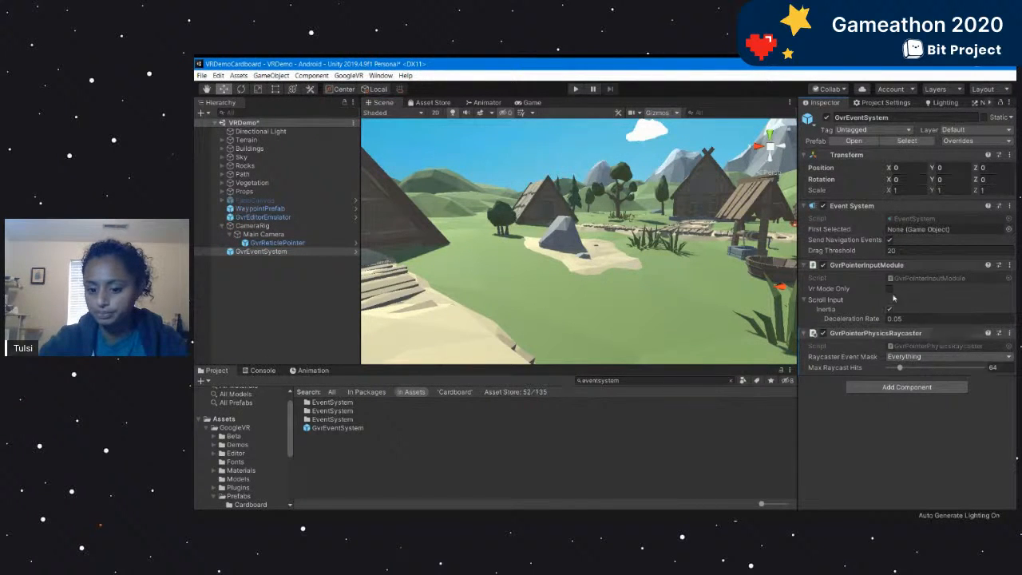
key("alt+Tab")
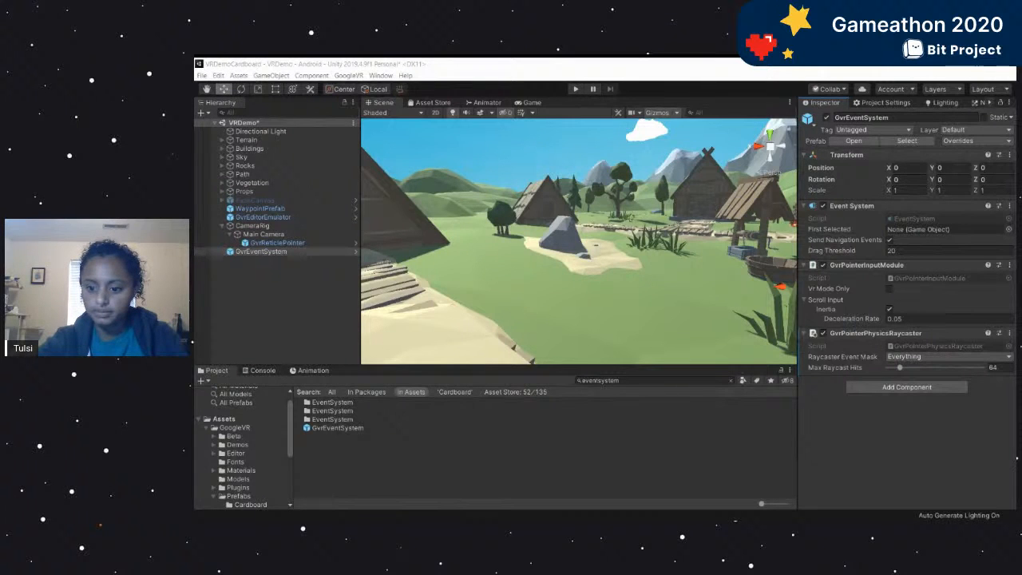
key("alt+Tab")
left_click(256, 250)
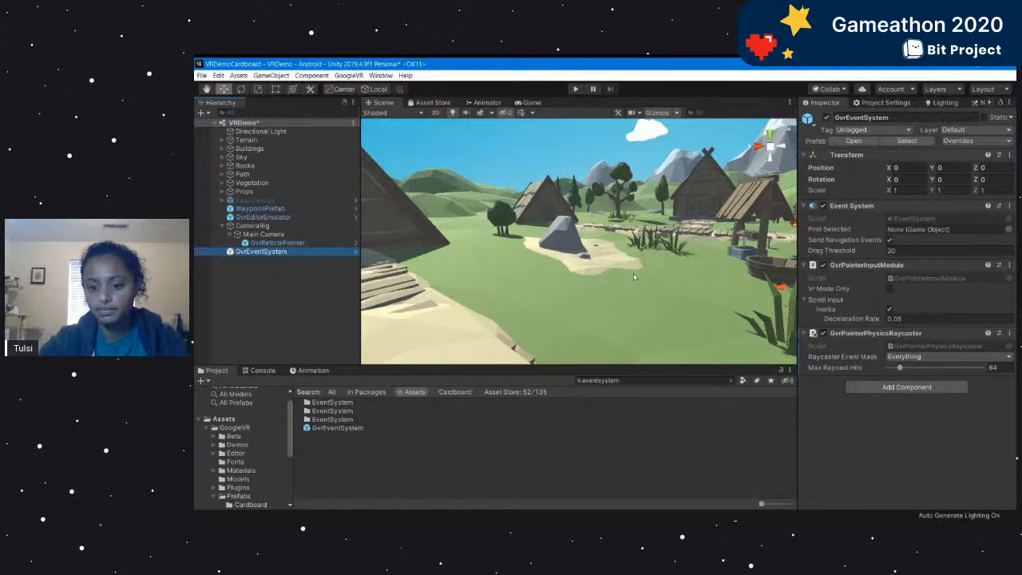
left_click(574, 89)
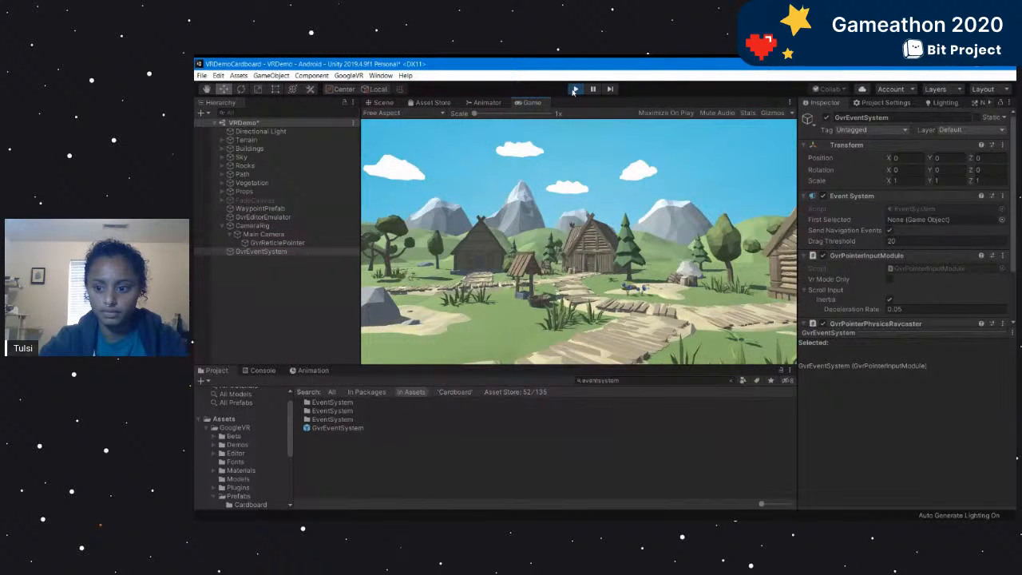
left_click(574, 89)
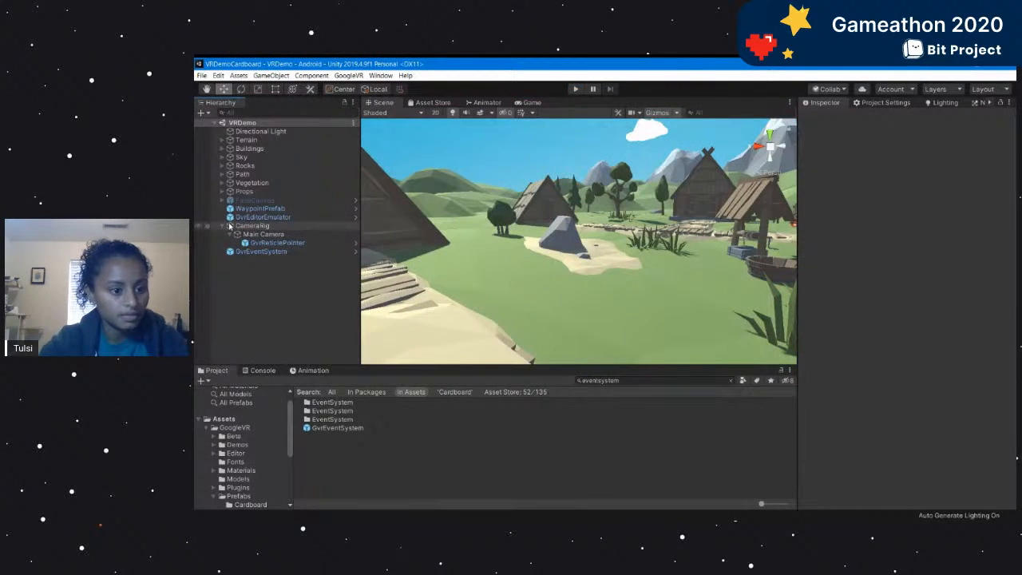
Review the GvrEditorEmulator, Main Camera and GvrEventSystem objects, and collapse CameraRig in the hierarchy.
left_click(257, 217)
left_click(260, 234)
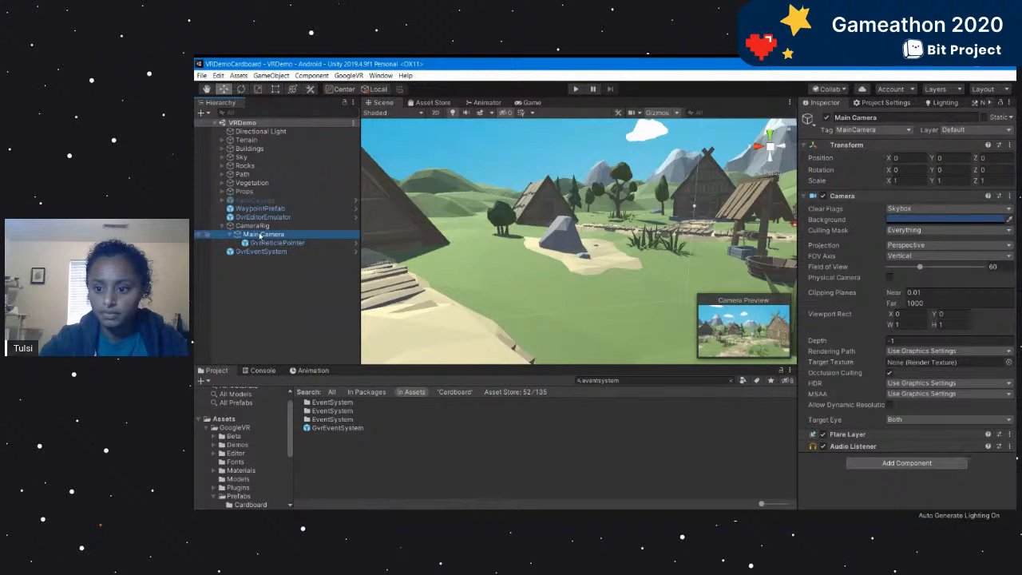
left_click(261, 251)
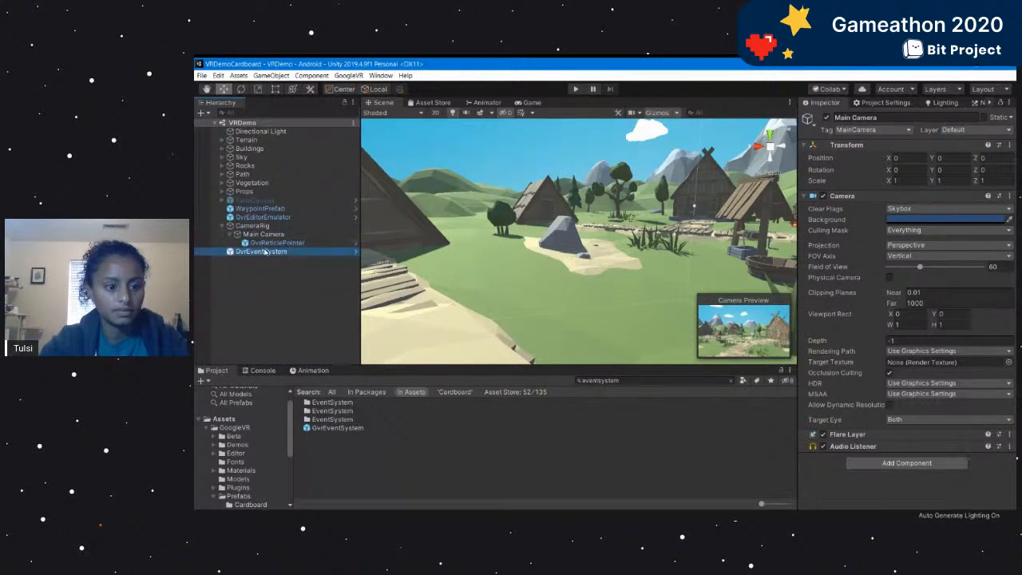
left_click(259, 293)
left_click(222, 225)
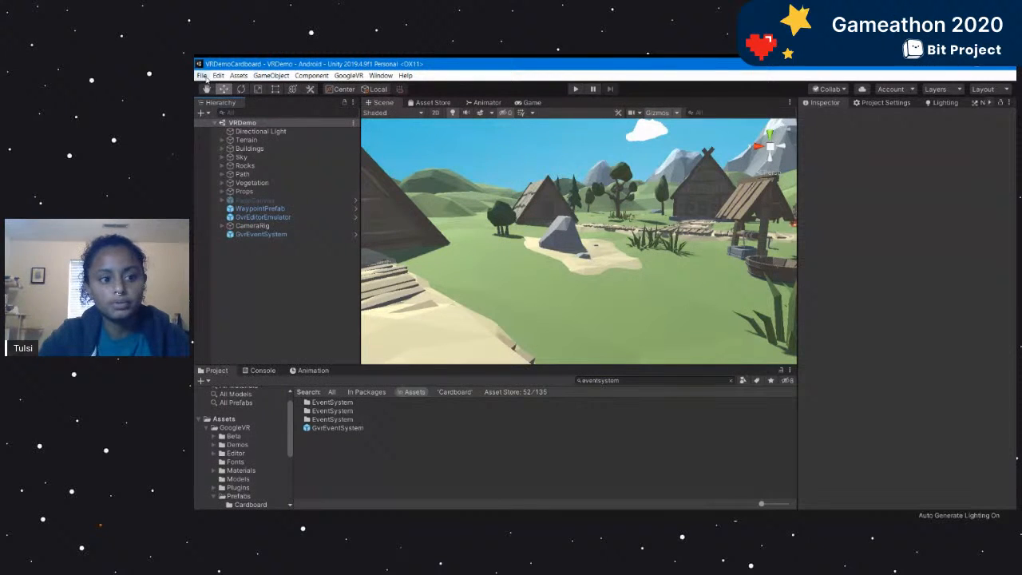
Enable Virtual Reality Supported for Android in the XR Settings of the Player project settings.
left_click(205, 77)
mouse_move(218, 76)
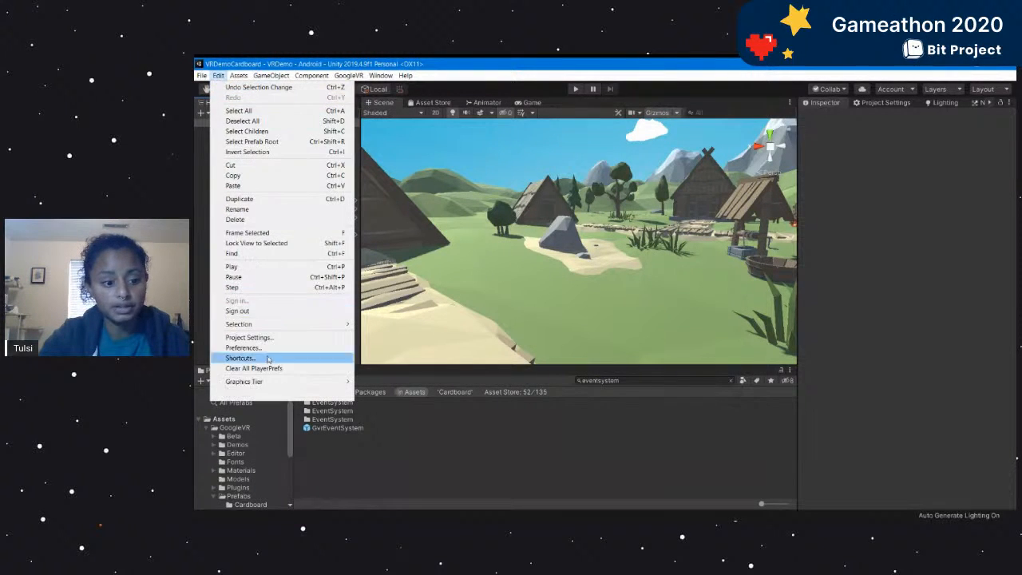
left_click(283, 338)
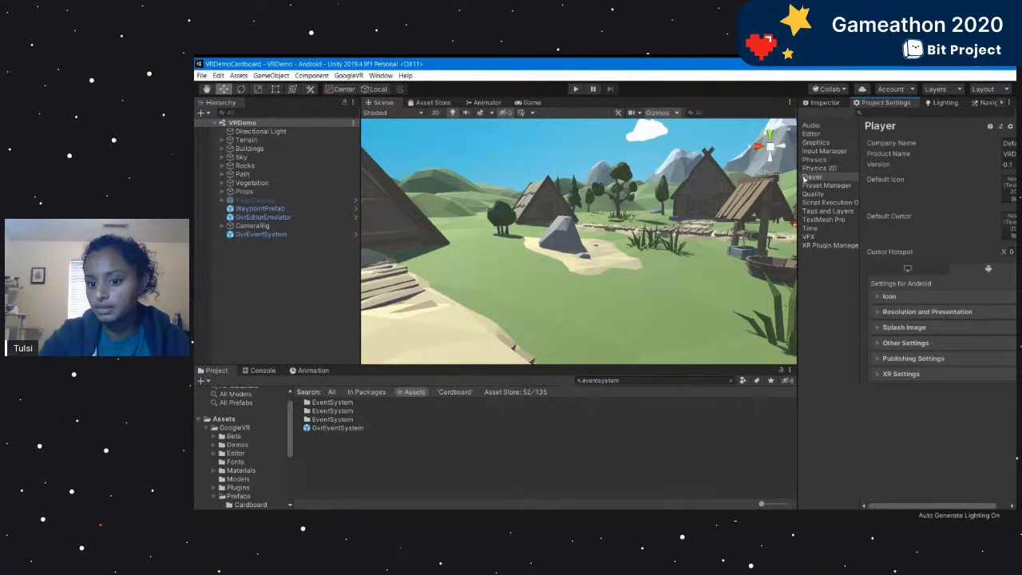
left_click_drag(800, 169, 779, 169)
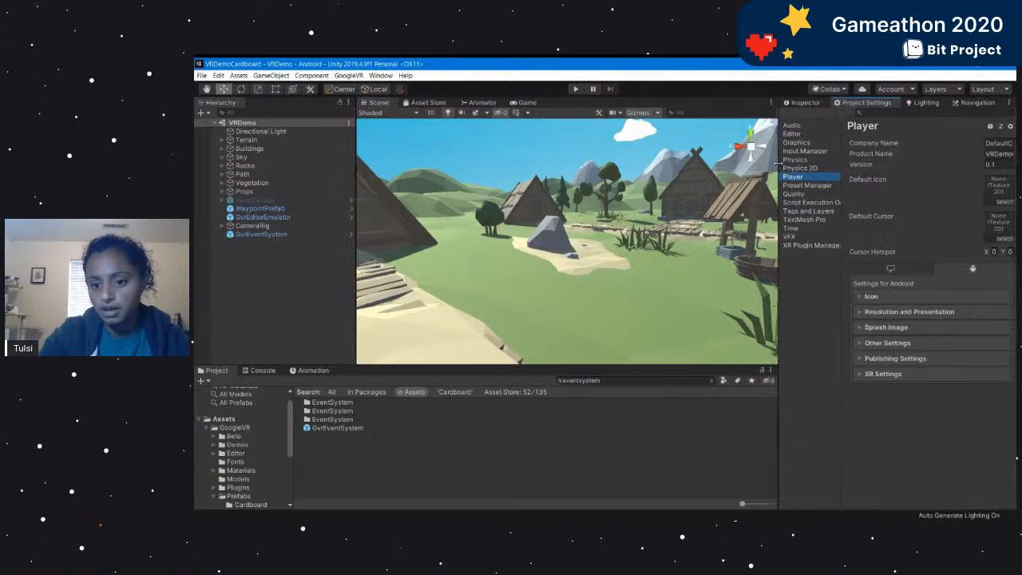
left_click(860, 375)
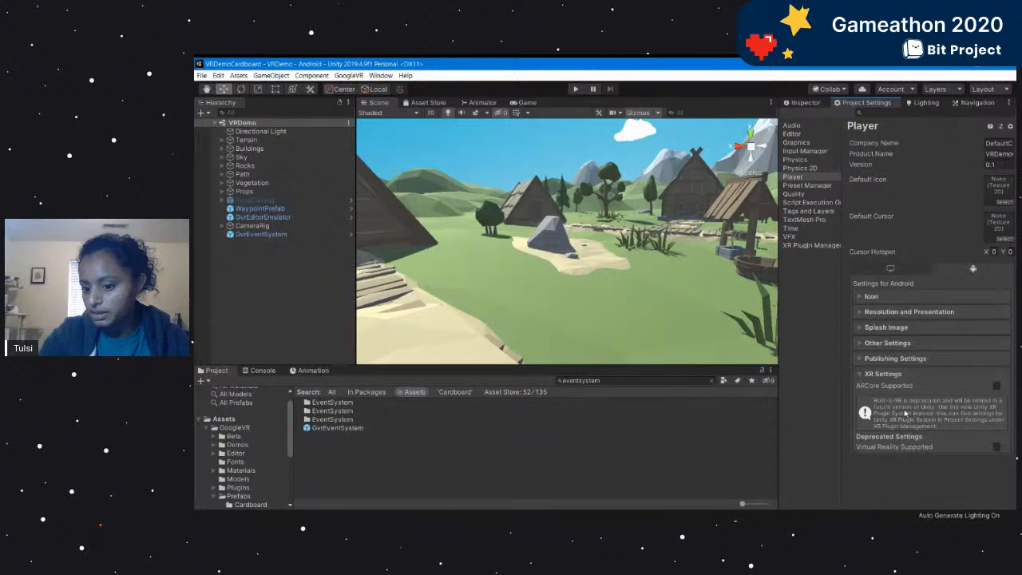
left_click(997, 449)
Add Cardboard to the Virtual Reality SDKs list in the Android Player settings.
scroll(977, 452, "down", 1)
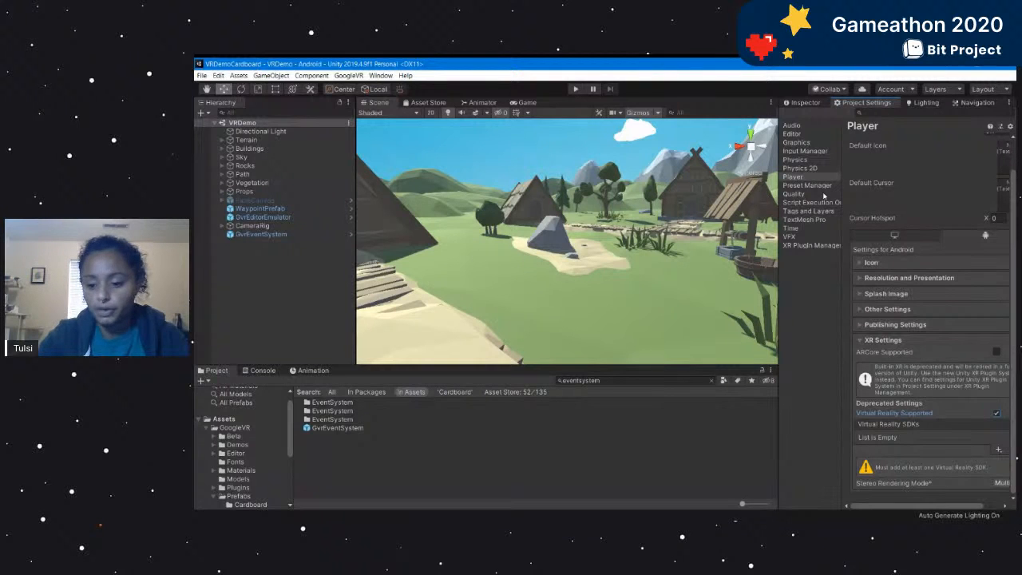
left_click(802, 247)
left_click(793, 176)
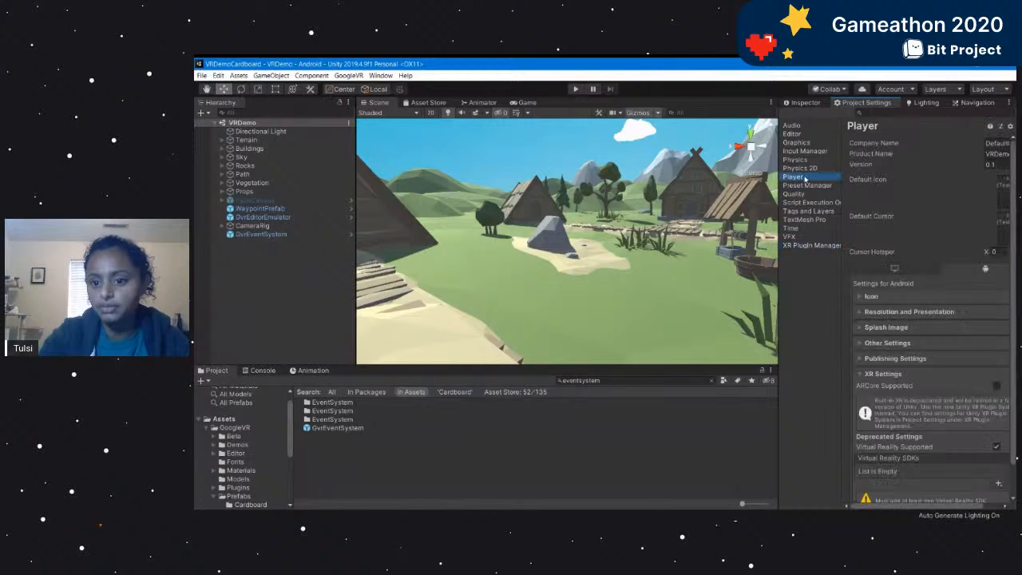
scroll(902, 386, "down", 2)
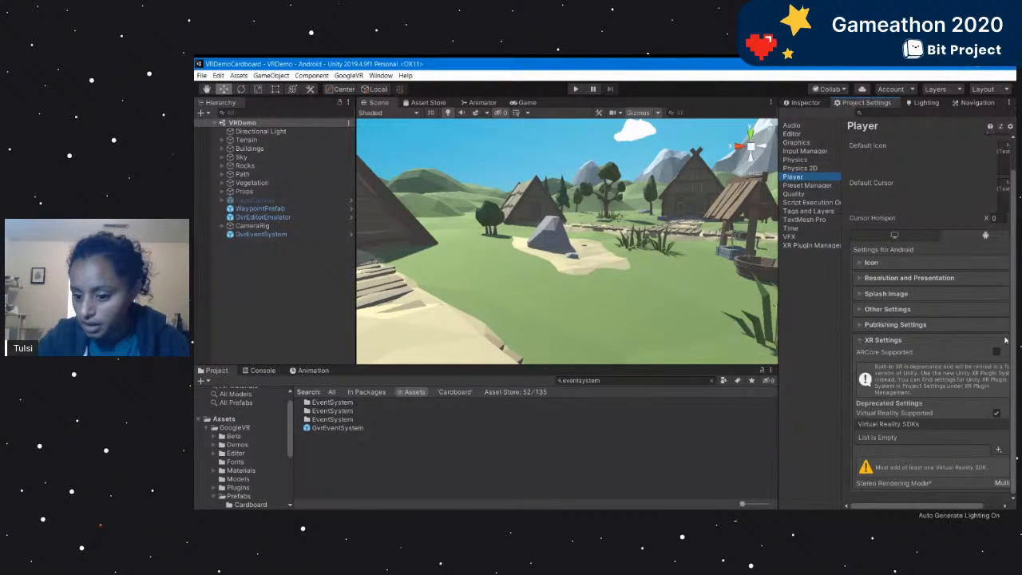
left_click(998, 450)
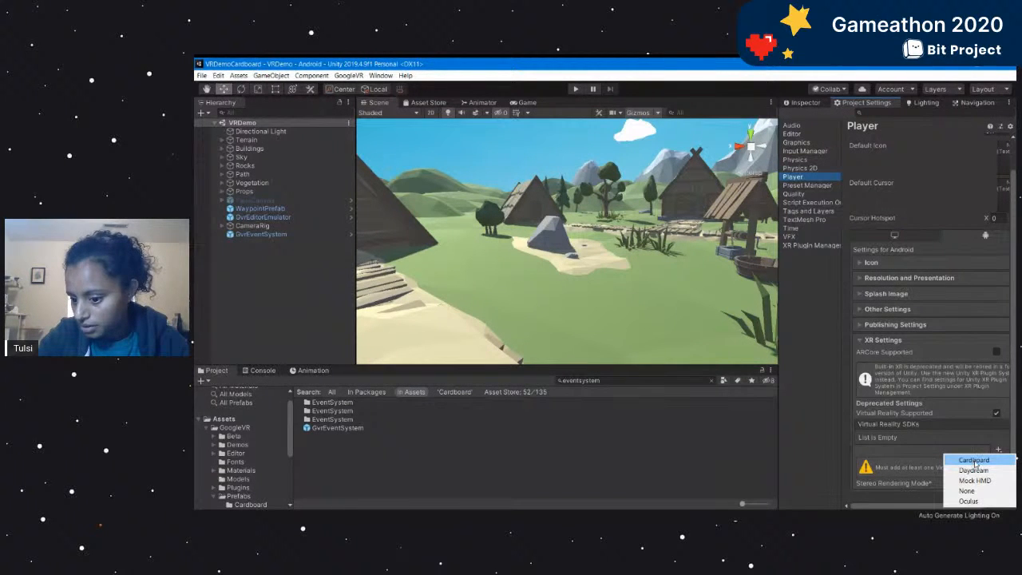
left_click(974, 461)
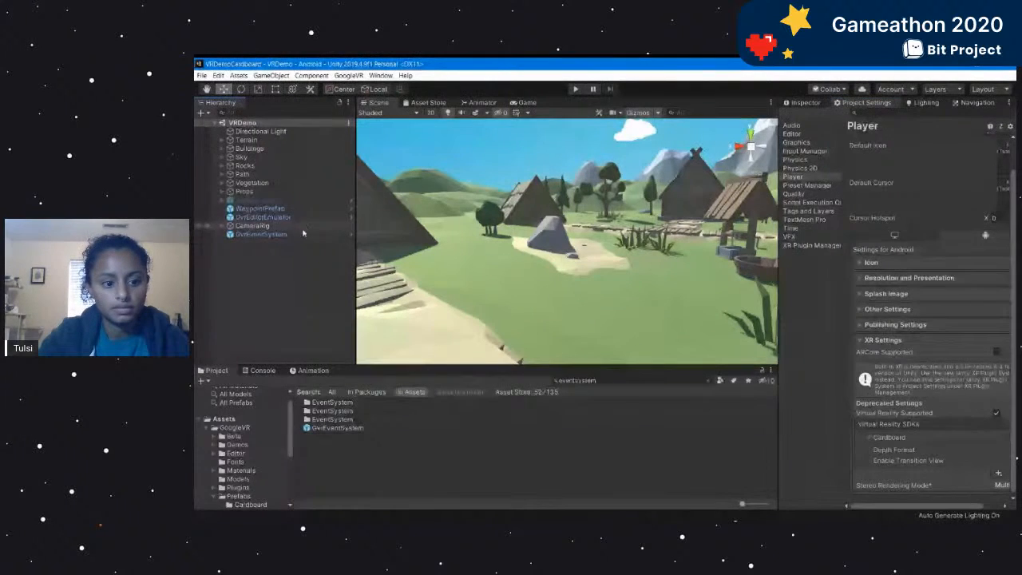
Show the GvrEventSystem's components and run the scene to test the Cardboard setup.
left_click(800, 103)
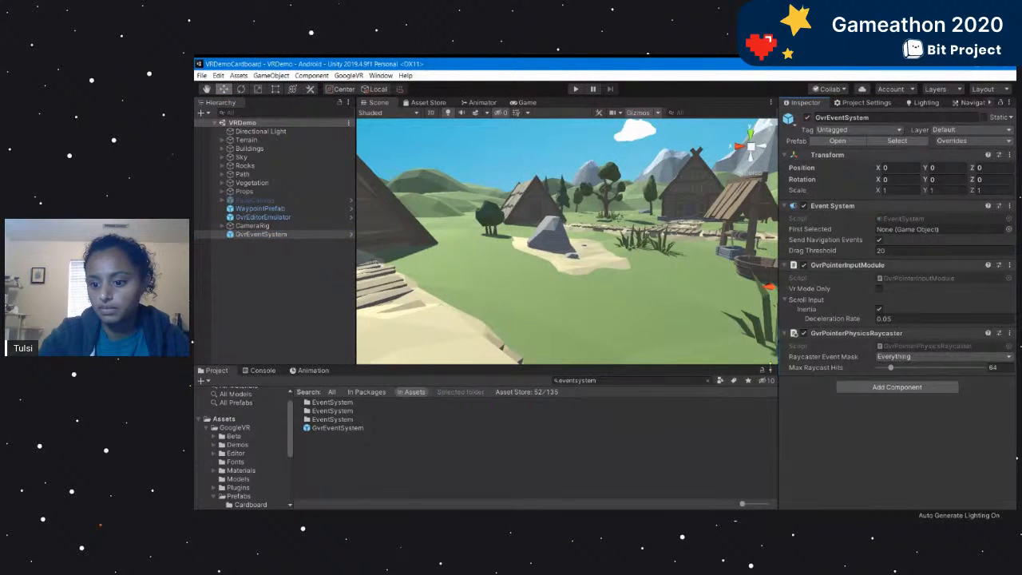
left_click(575, 89)
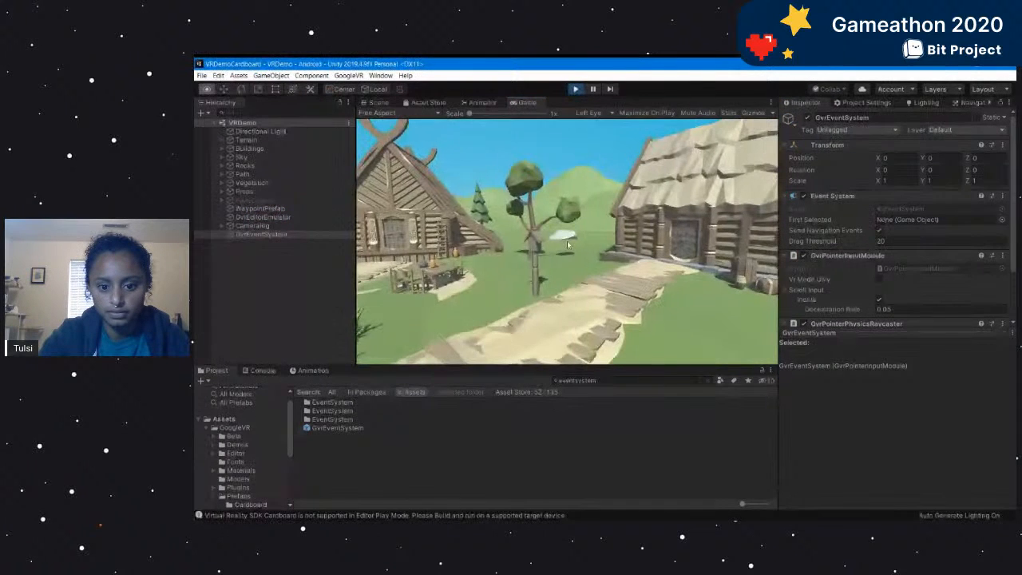
Review GvrEditorEmulator, GvrEventSystem, CameraRig, Main Camera and GvrReticlePointer in the expanded hierarchy, then clear the selection.
left_click(251, 225)
left_click(264, 217)
left_click(268, 234)
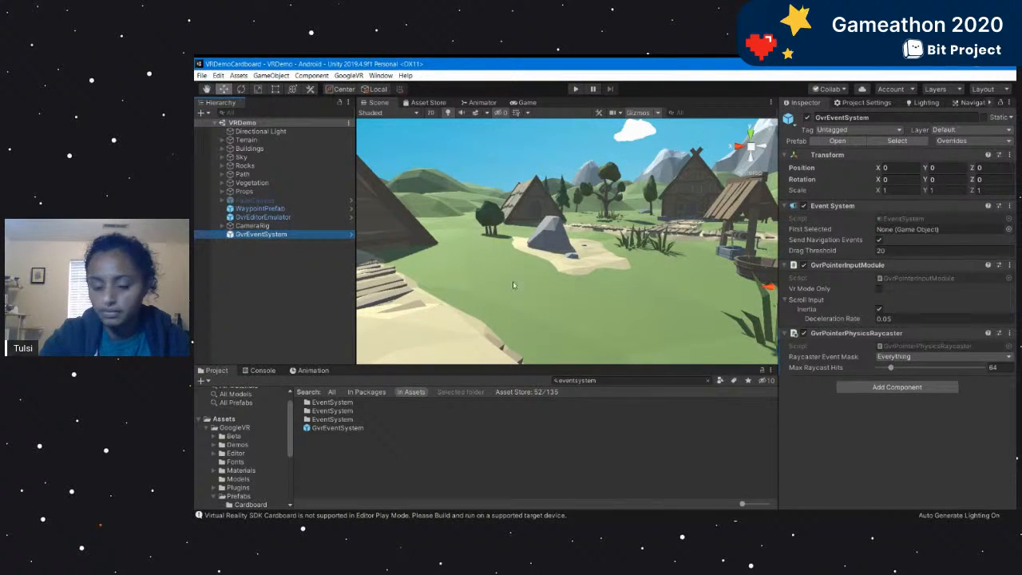
left_click(265, 218)
left_click(266, 234)
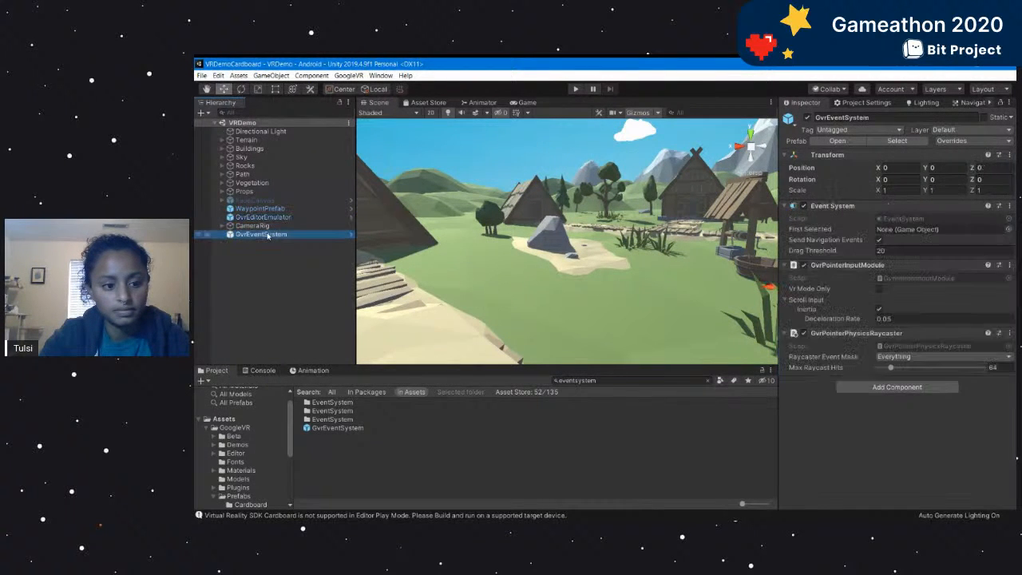
left_click(264, 226)
left_click(223, 227)
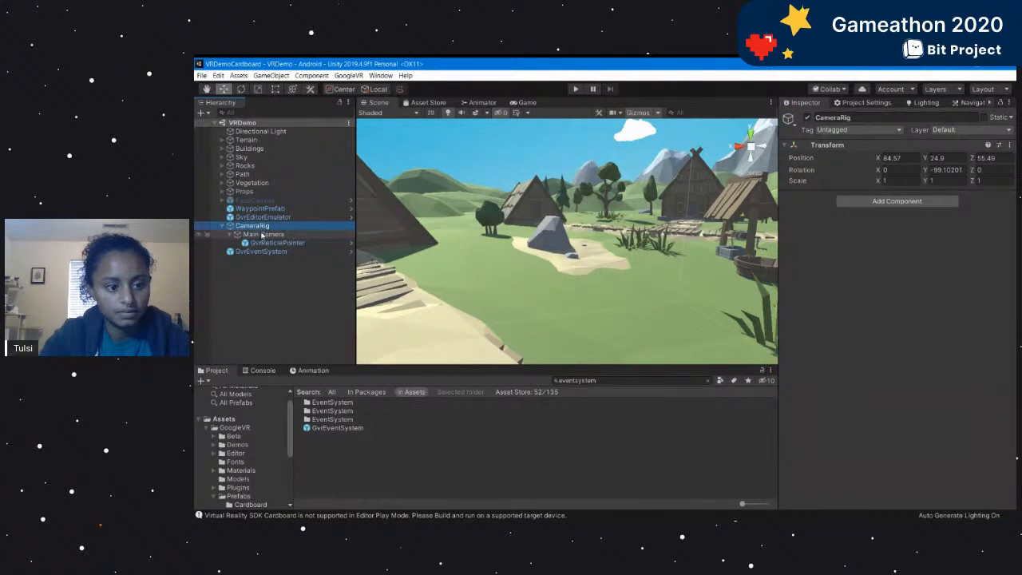
left_click(266, 234)
left_click(273, 243)
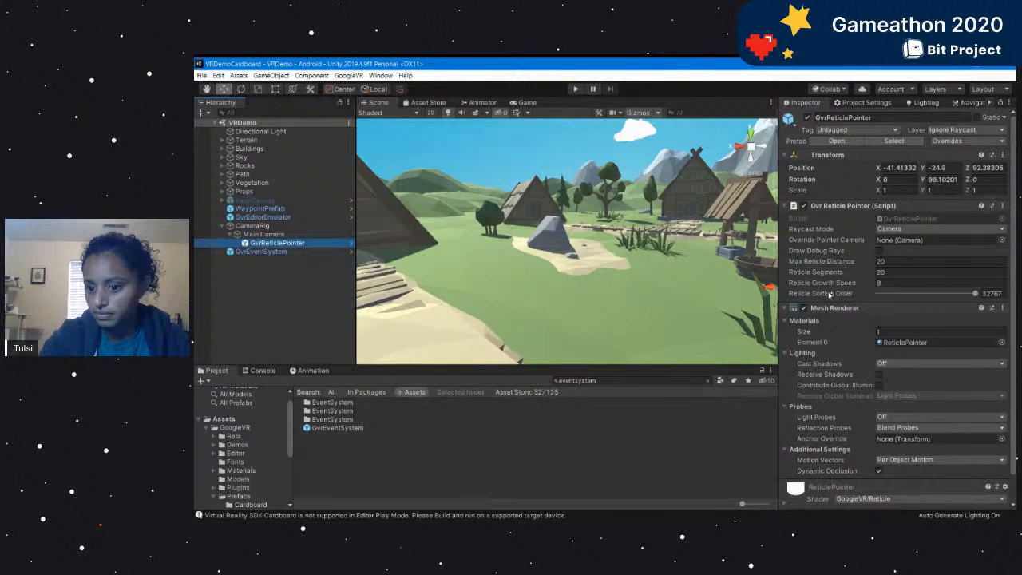
left_click(264, 225)
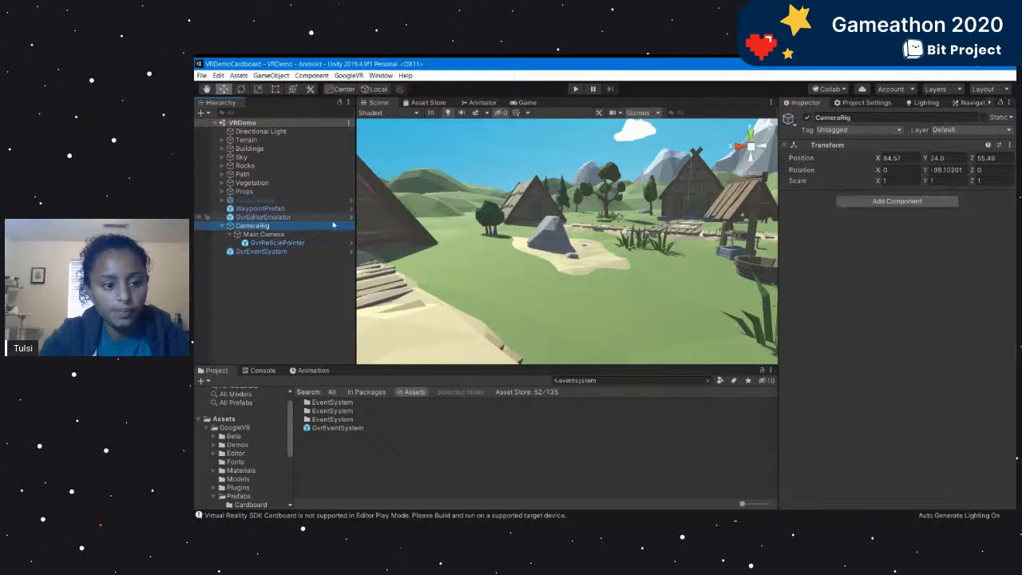
left_click(257, 269)
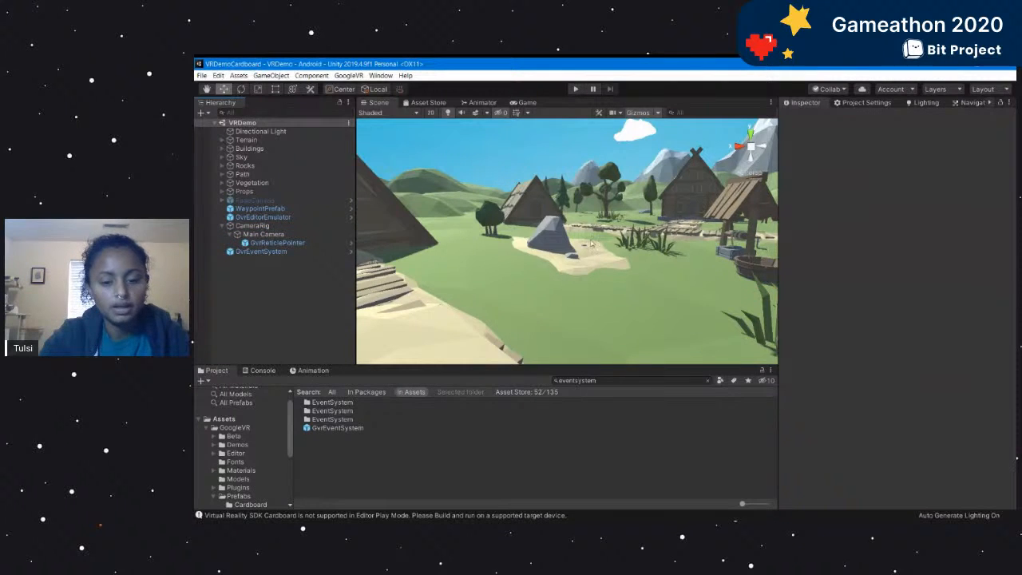
Focus the scene view on WaypointPrefab and examine where it stands among the village buildings and paths.
scroll(678, 243, "down", 3)
left_click_drag(679, 243, 423, 278, "alt")
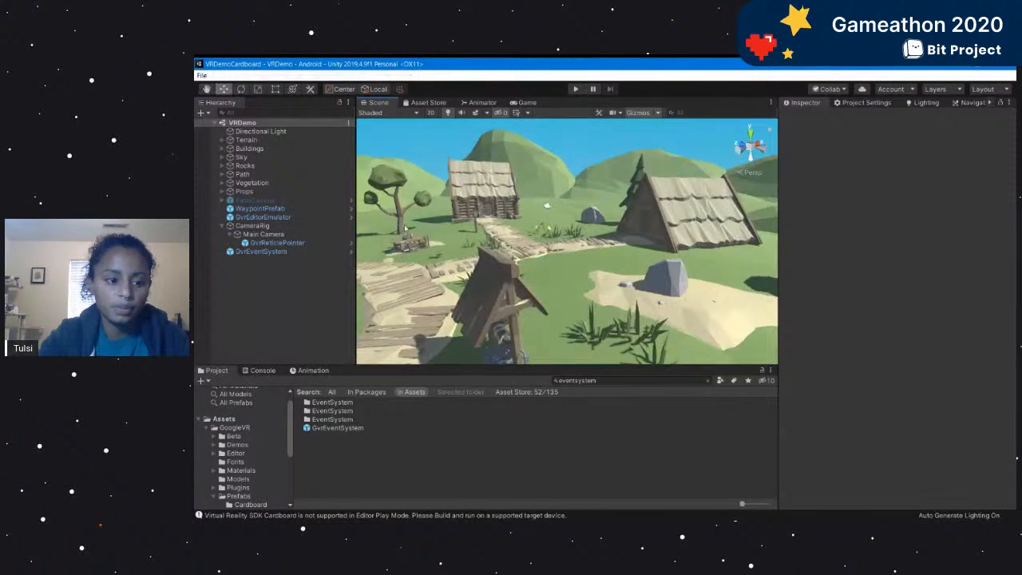
double_click(285, 210)
left_click_drag(686, 264, 716, 268, "alt")
scroll(602, 274, "down", 4)
left_click_drag(502, 288, 571, 289, "alt")
scroll(573, 289, "down", 5, "alt")
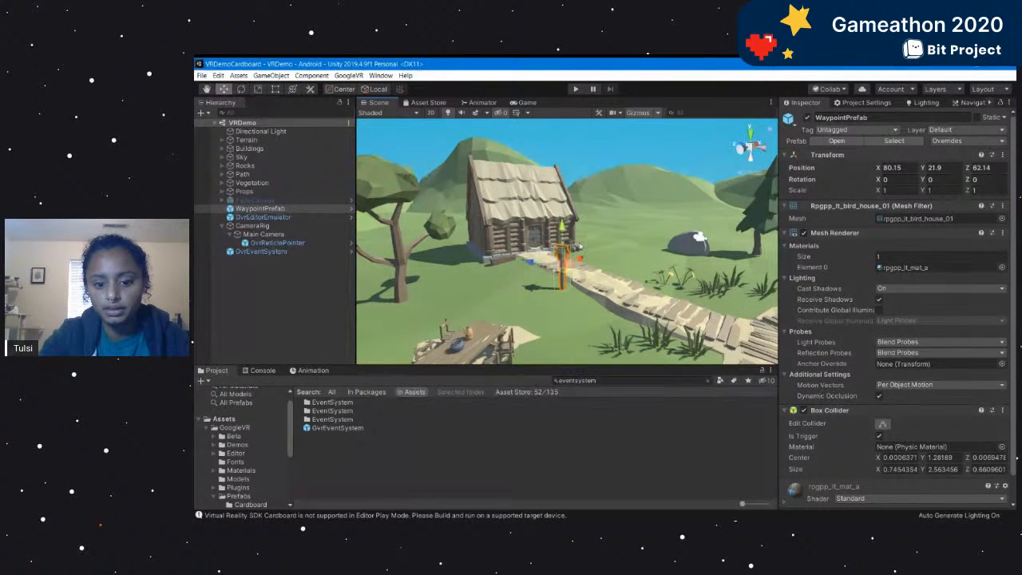
left_click_drag(627, 278, 520, 295, "alt")
left_click_drag(635, 289, 524, 290, "alt")
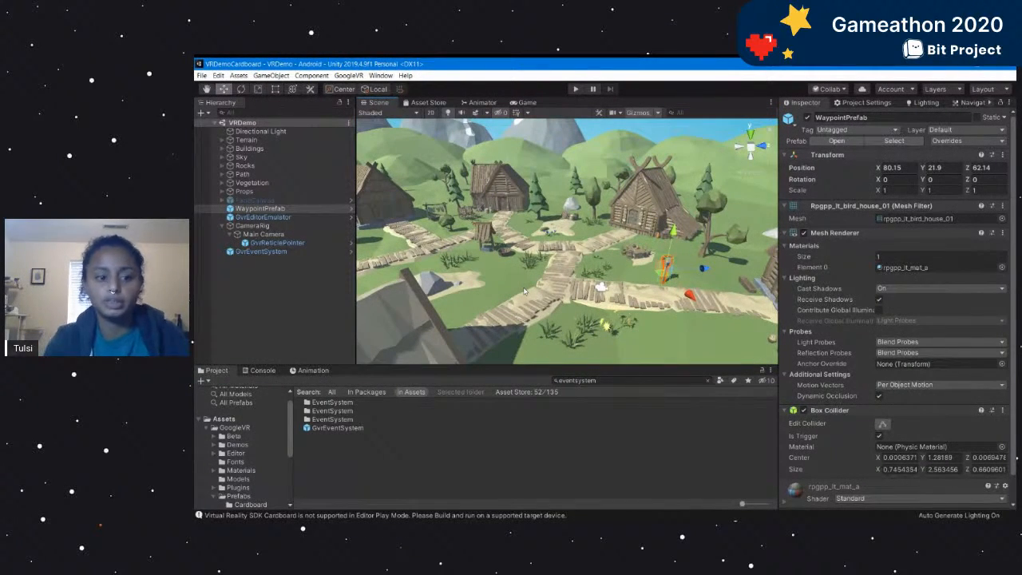
left_click_drag(690, 294, 677, 225, "alt")
left_click_drag(571, 295, 567, 273, "alt")
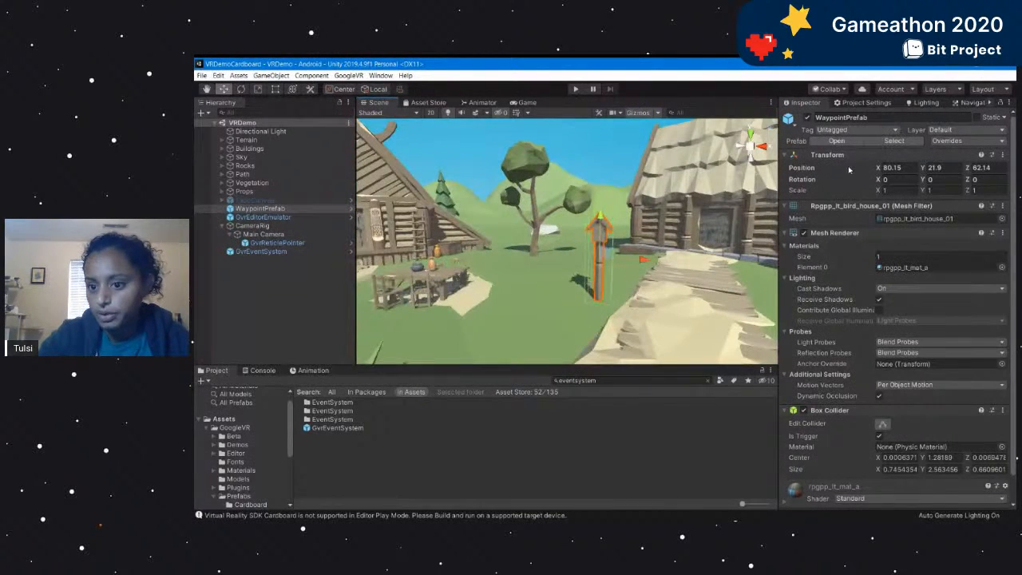
Review the WaypointPrefab's components, from its Transform and Mesh Renderer to its Box Collider.
scroll(813, 447, "down", 1)
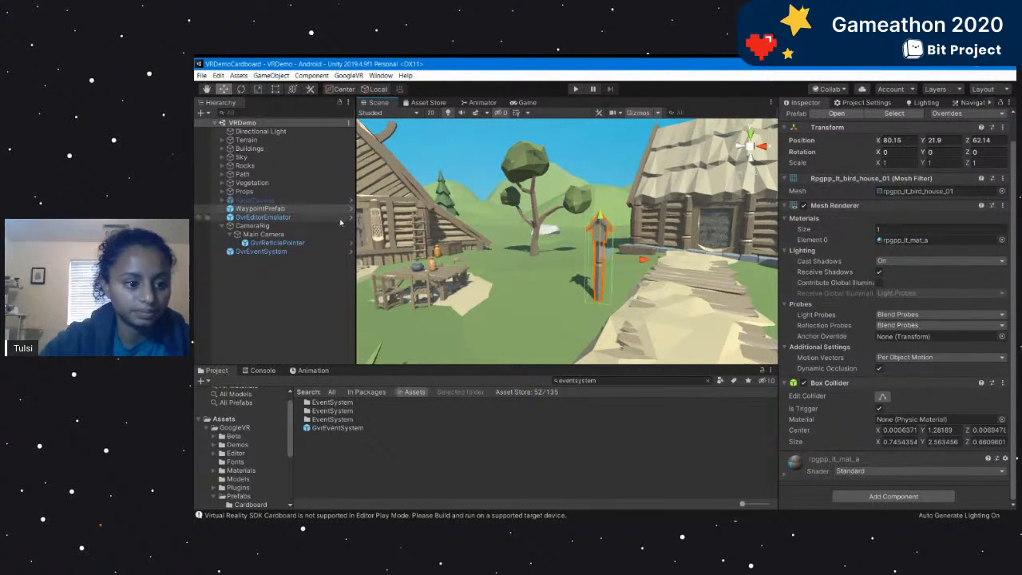
scroll(886, 231, "up", 2)
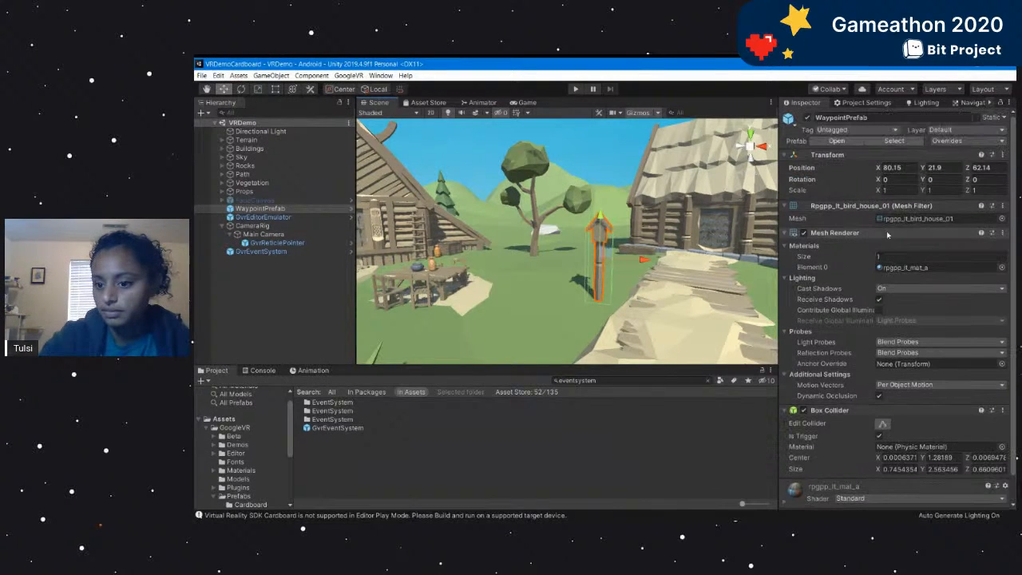
scroll(876, 311, "down", 2)
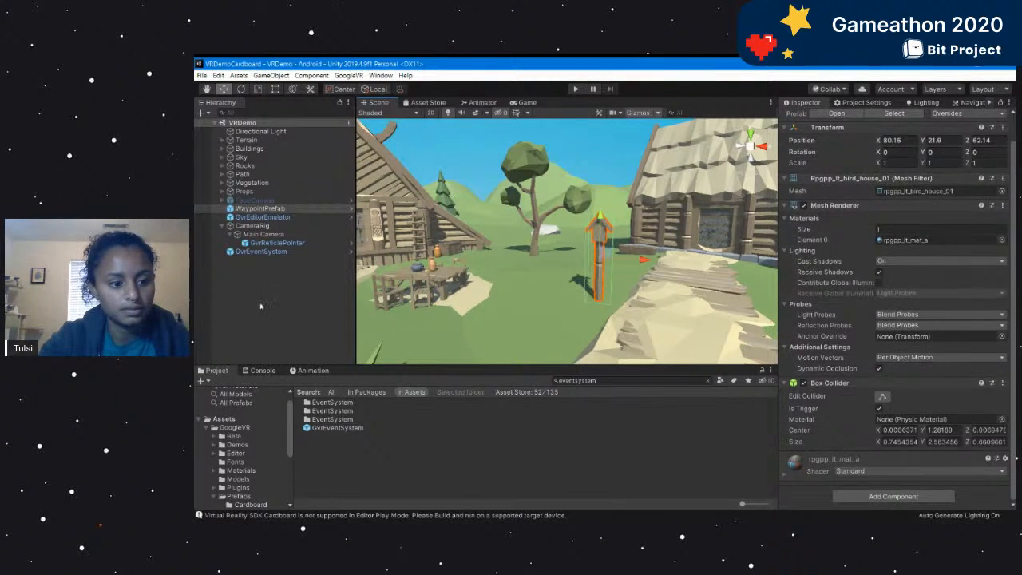
Examine the GvrReticlePointer's script settings, and select the birdhouse waypoint in the scene to compare its components.
left_click(264, 234)
left_click(281, 242)
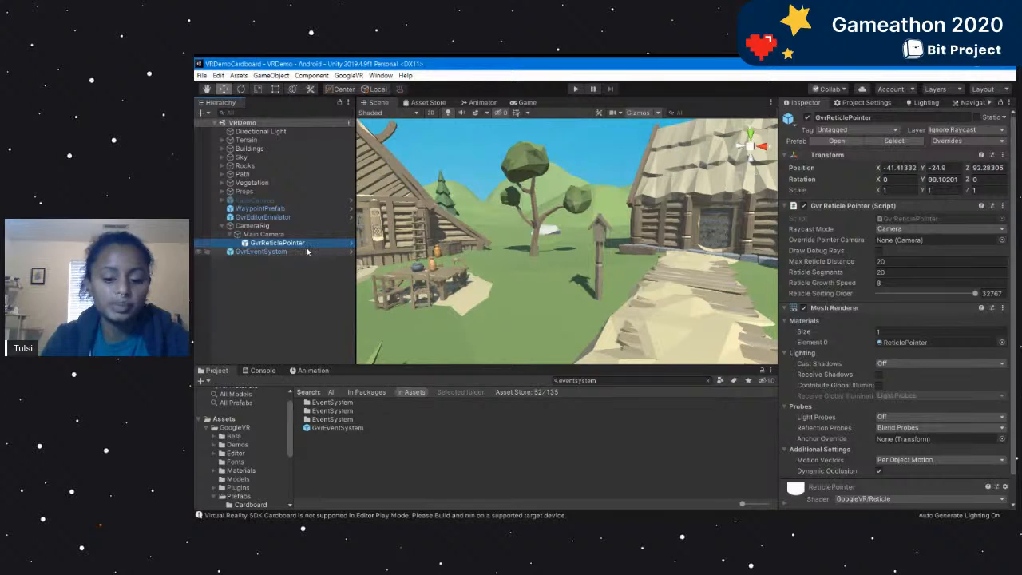
key("alt+Tab")
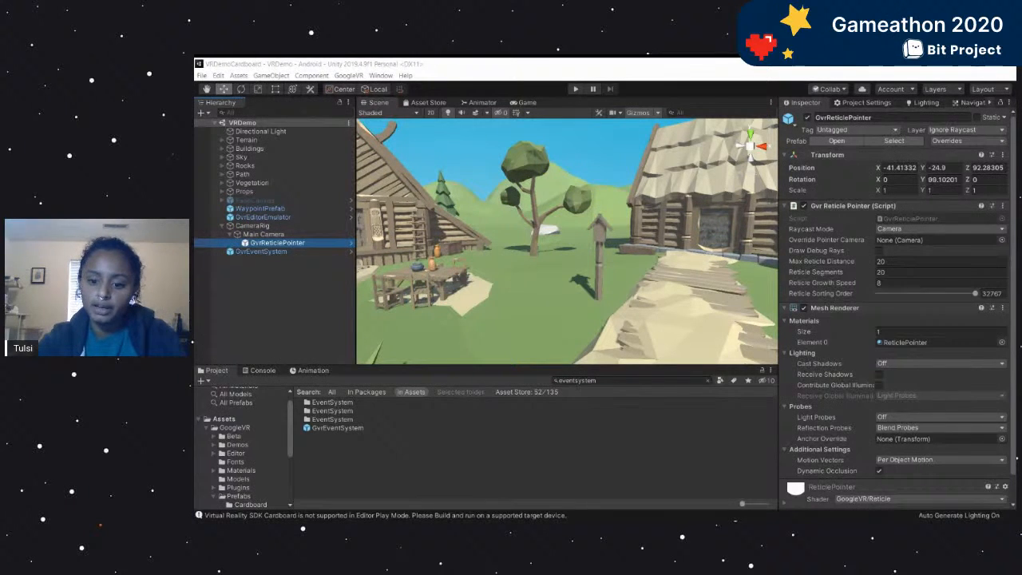
left_click(564, 299)
left_click(600, 241)
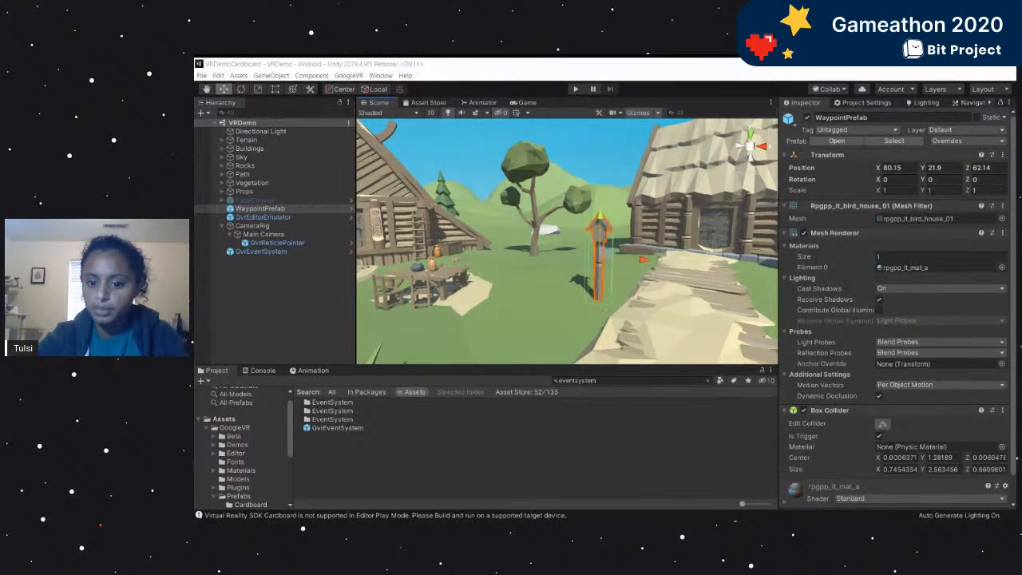
key("alt+Tab")
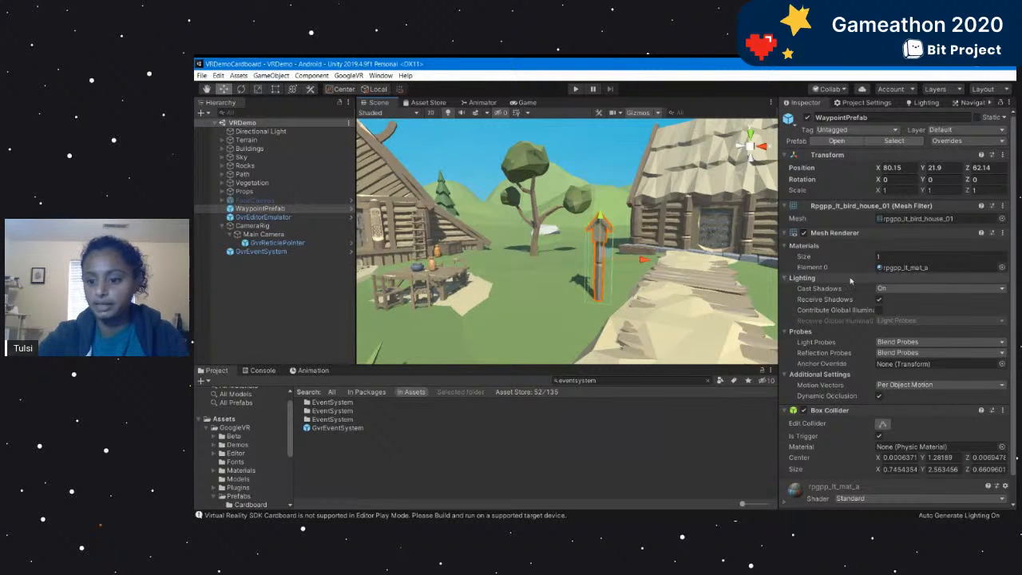
Set the GvrReticlePointer's Max Reticle Distance to 100 and clear the selection.
left_click(278, 242)
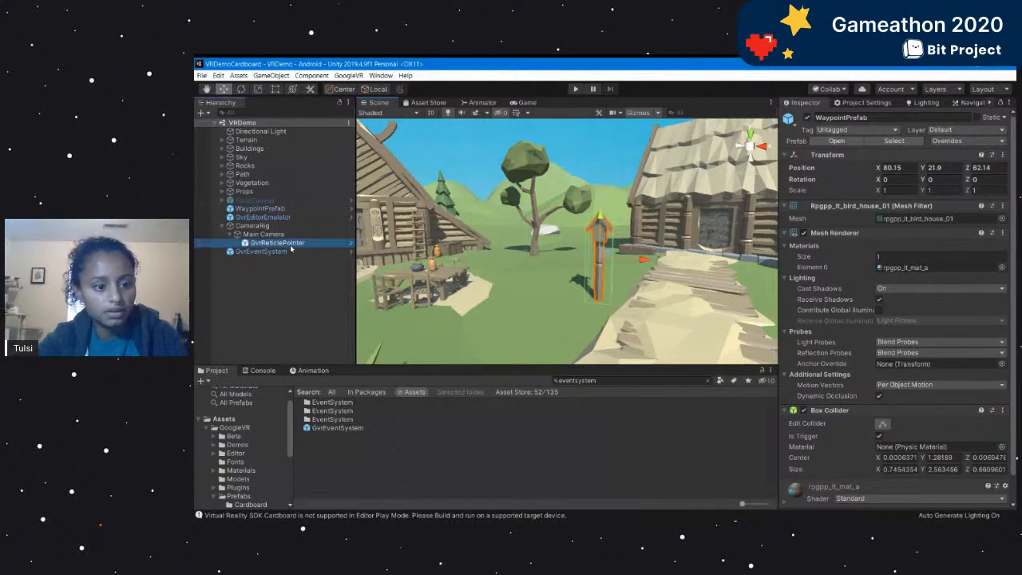
left_click(882, 262)
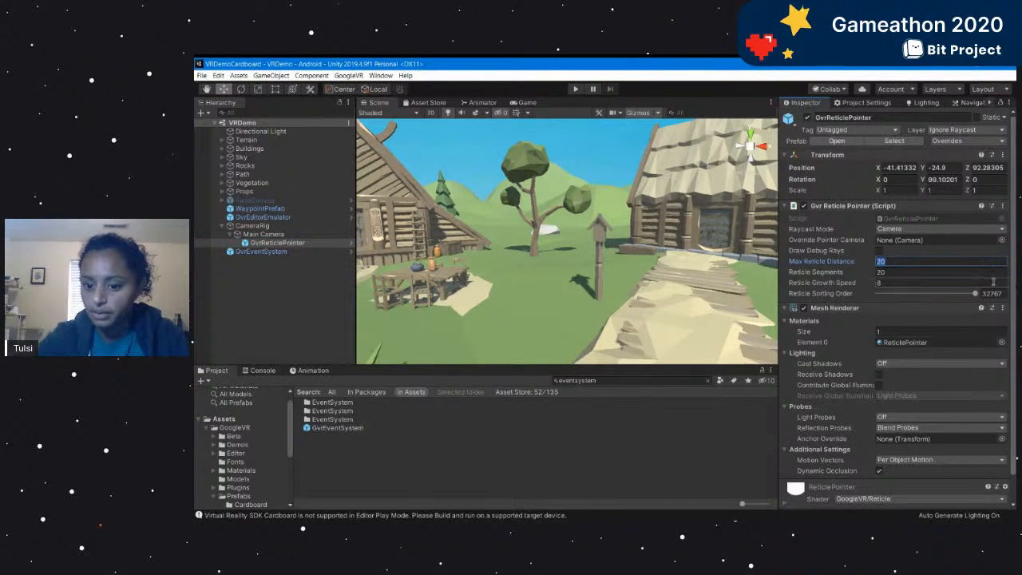
type("100")
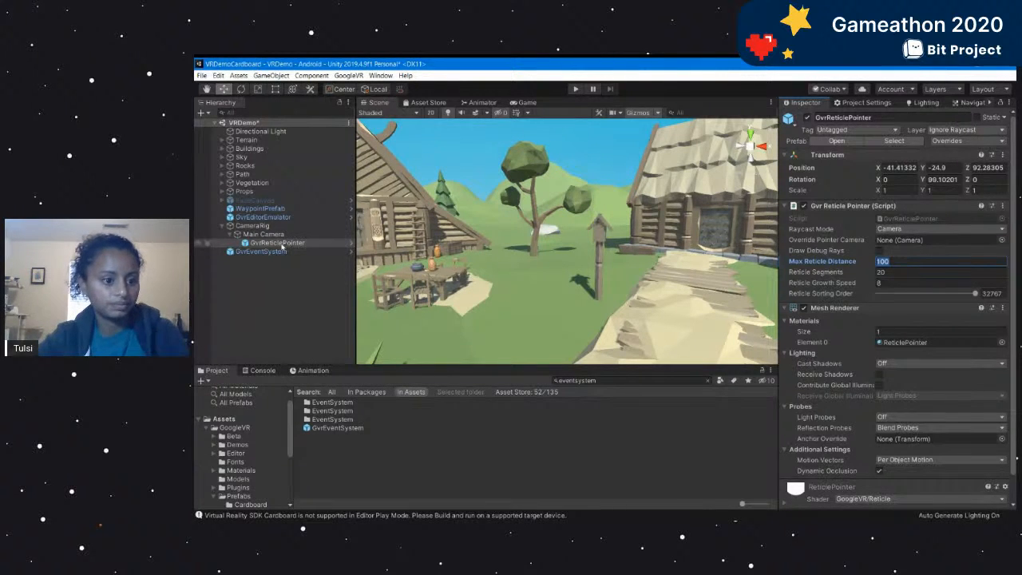
left_click(260, 226)
left_click(272, 234)
left_click(300, 296)
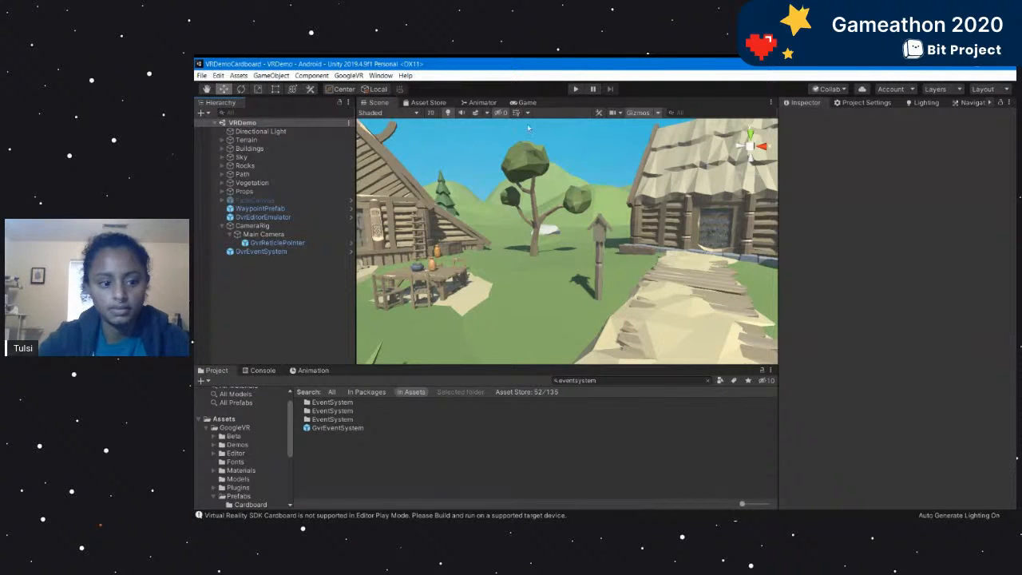
Run the scene, look around with the emulated head to test the reticle, exit play mode and select Main Camera.
left_click(575, 89)
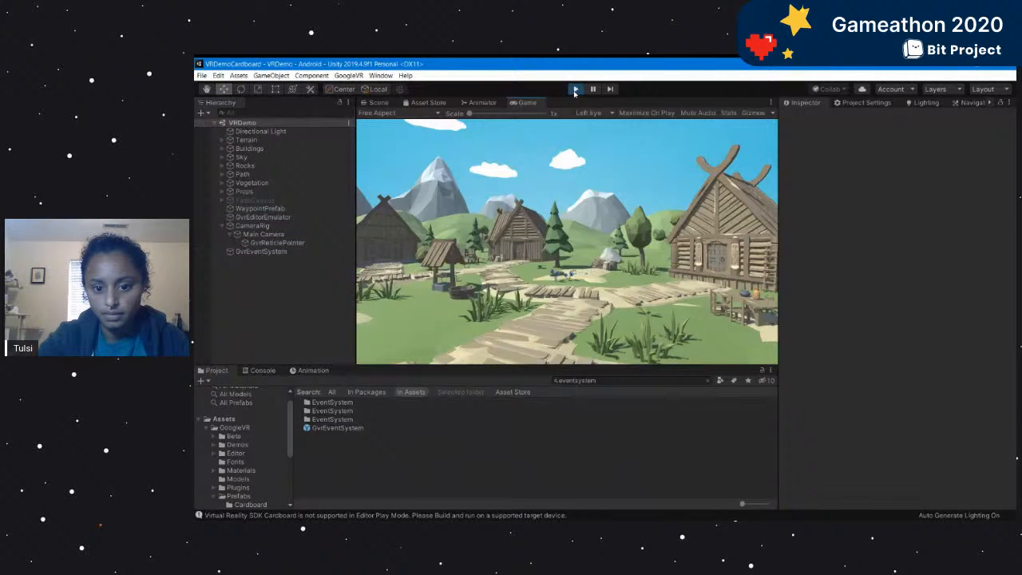
key("alt")
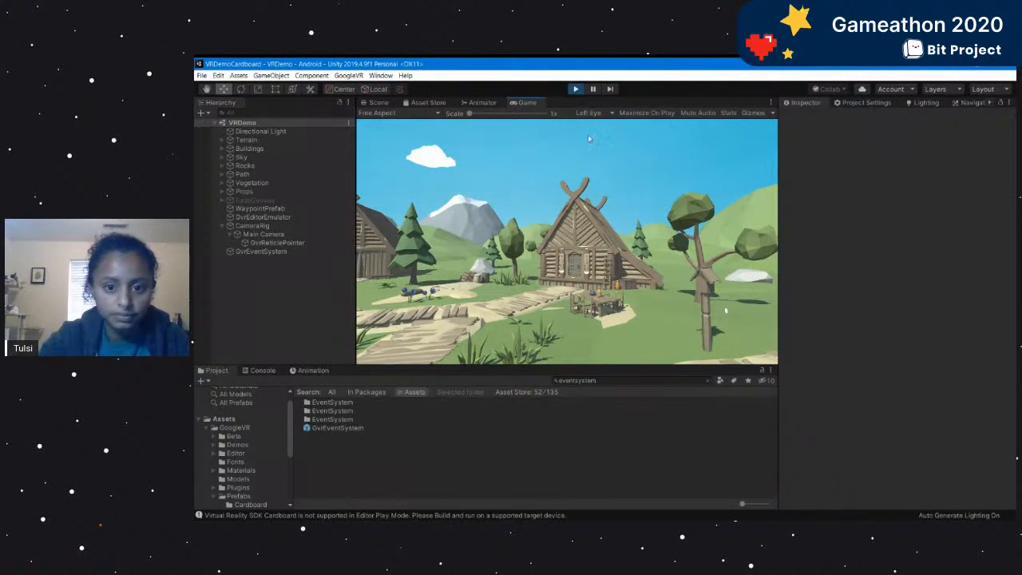
left_click(575, 90)
left_click(256, 235)
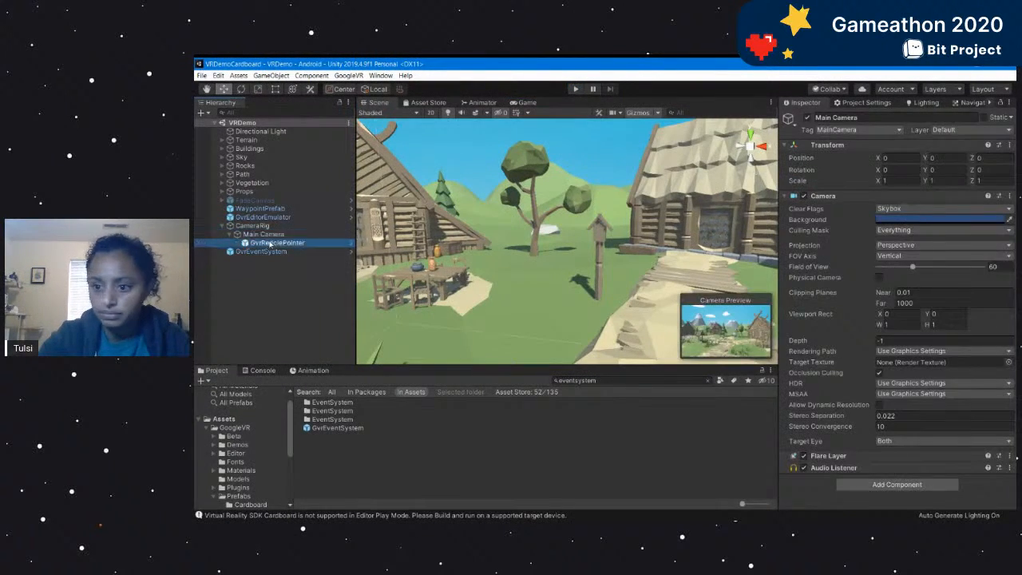
Reset the GvrReticlePointer's Transform so its position and rotation are zero under Main Camera.
left_click(276, 243)
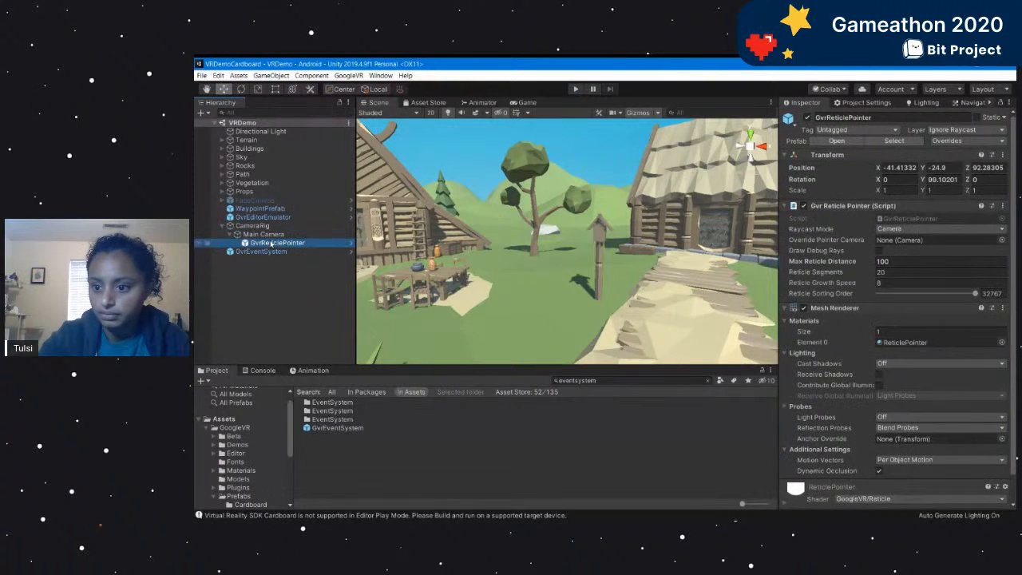
left_click(1005, 157)
left_click(838, 184)
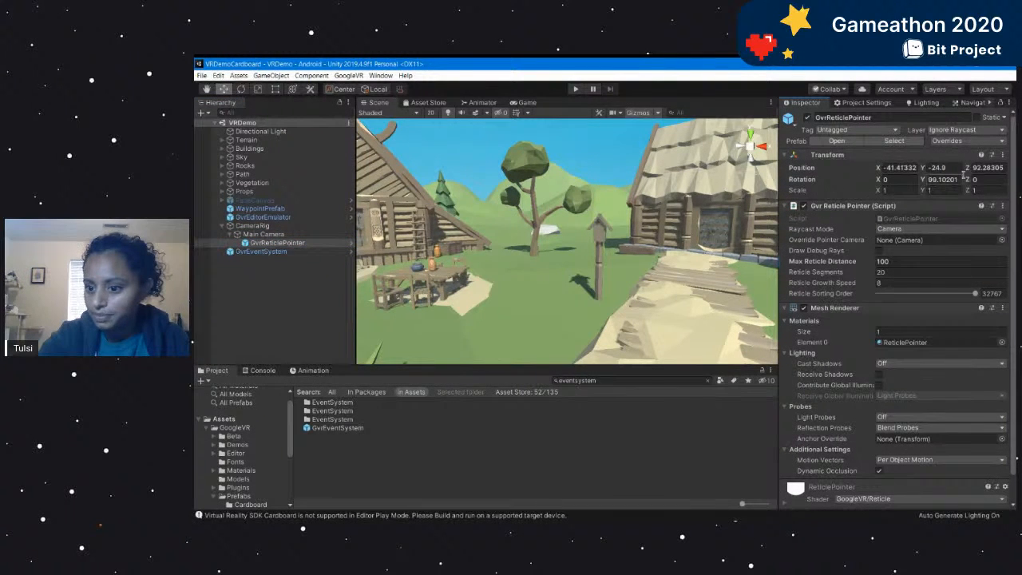
left_click(1002, 156)
left_click(918, 166)
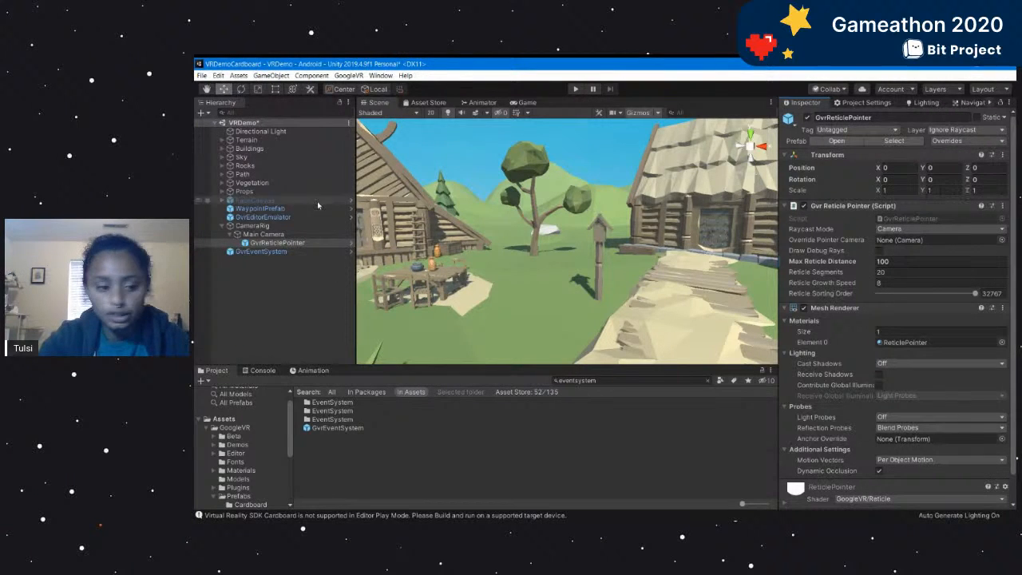
left_click(267, 234)
left_click(277, 243)
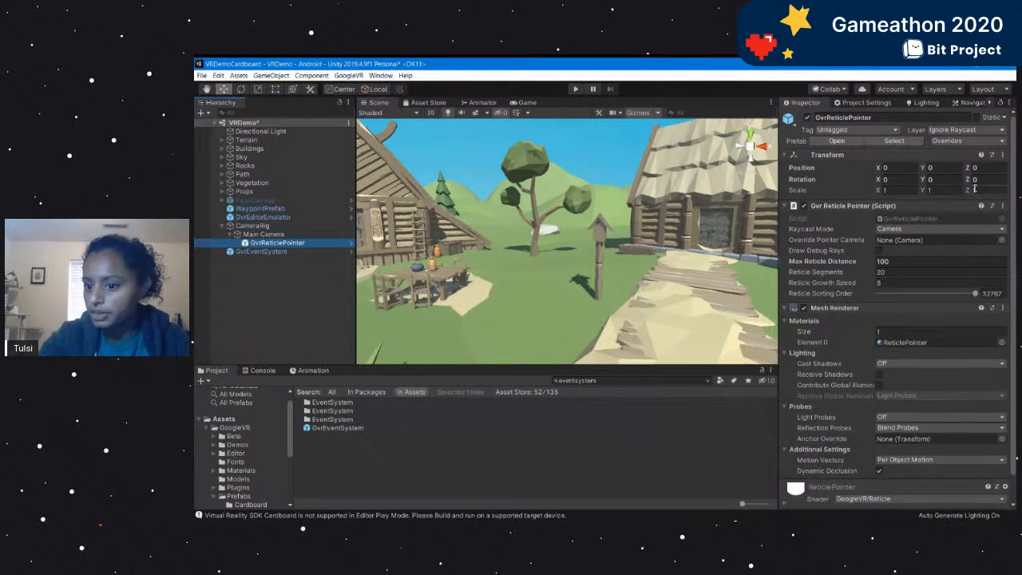
Run the scene, look around with the emulated head to check the reset reticle, and exit play mode.
left_click(574, 89)
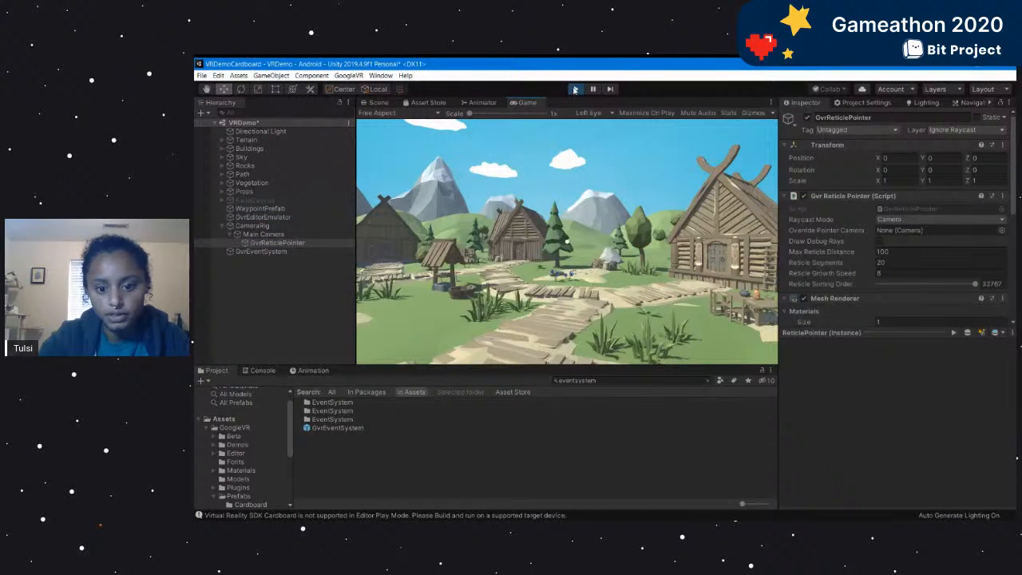
key("alt")
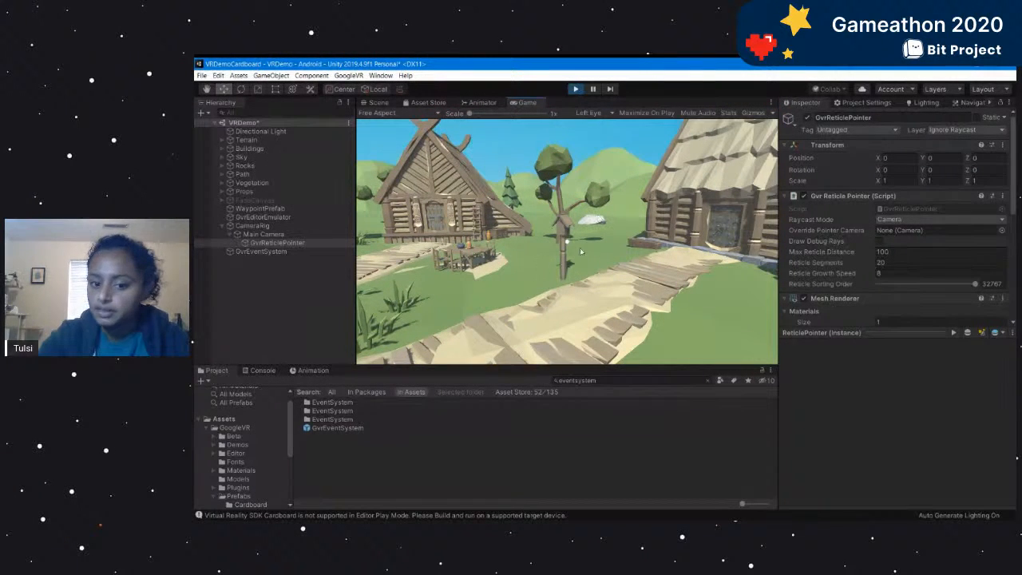
left_click(575, 88)
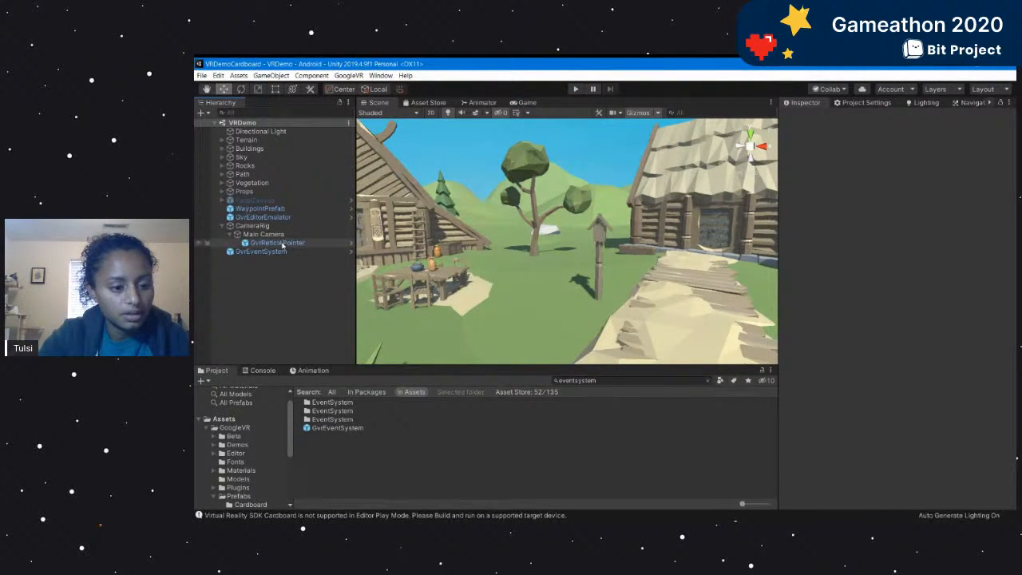
Add an Event Trigger component to WaypointPrefab.
left_click(260, 209)
scroll(898, 447, "down", 1)
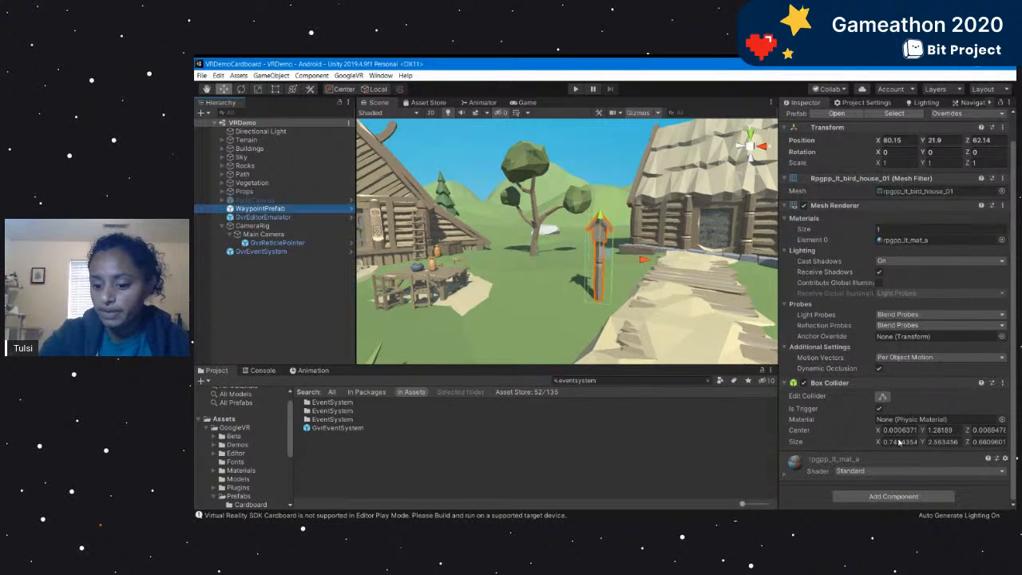
left_click(900, 497)
type("event")
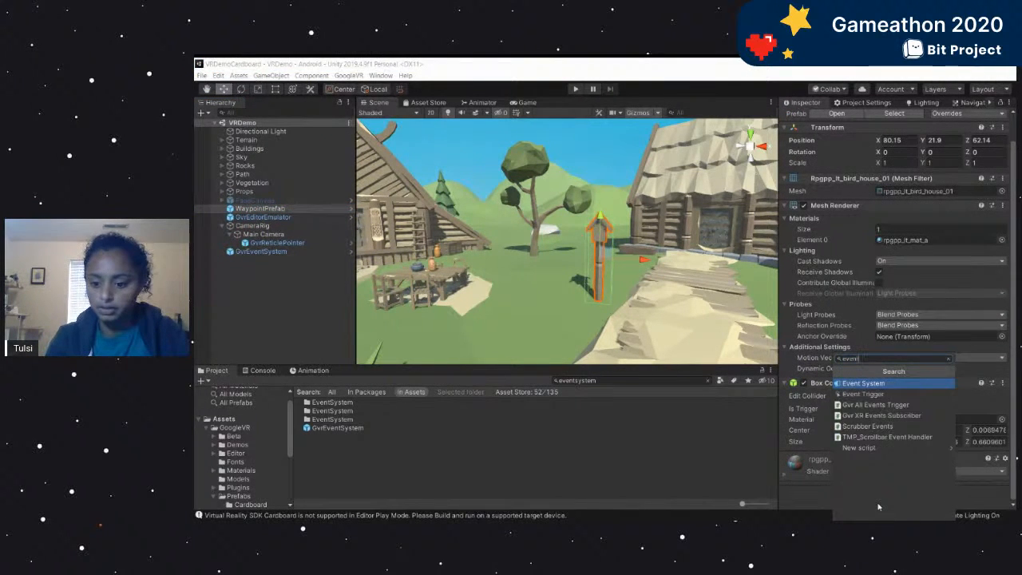
key("Return")
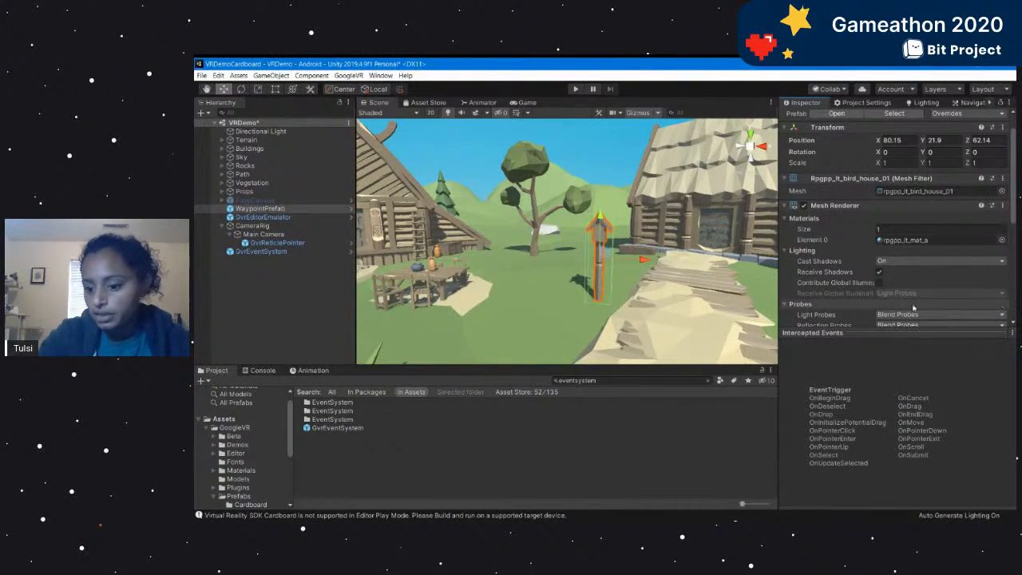
Add a PointerClick event type to WaypointPrefab's Event Trigger.
scroll(910, 330, "down", 3)
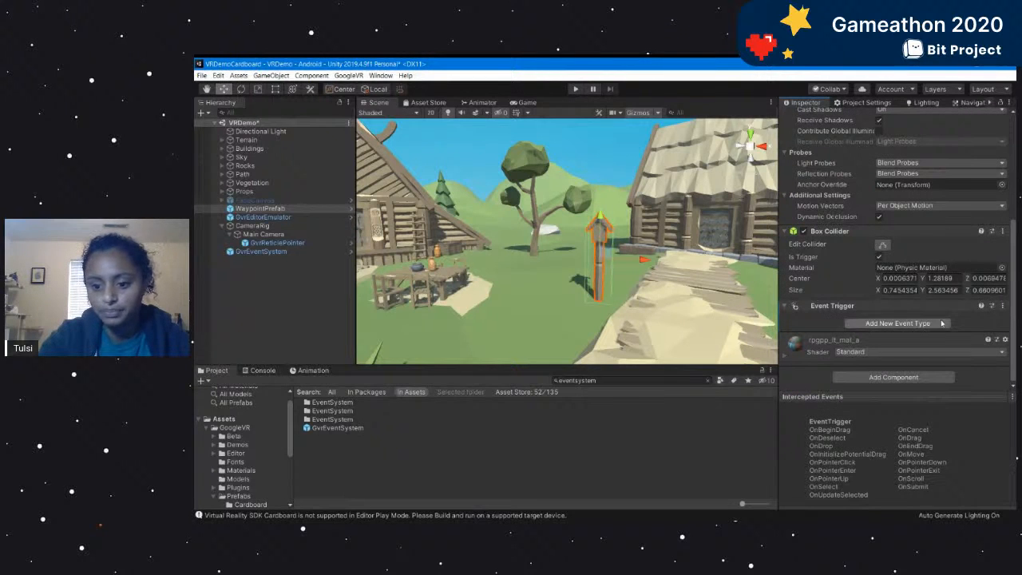
left_click(910, 325)
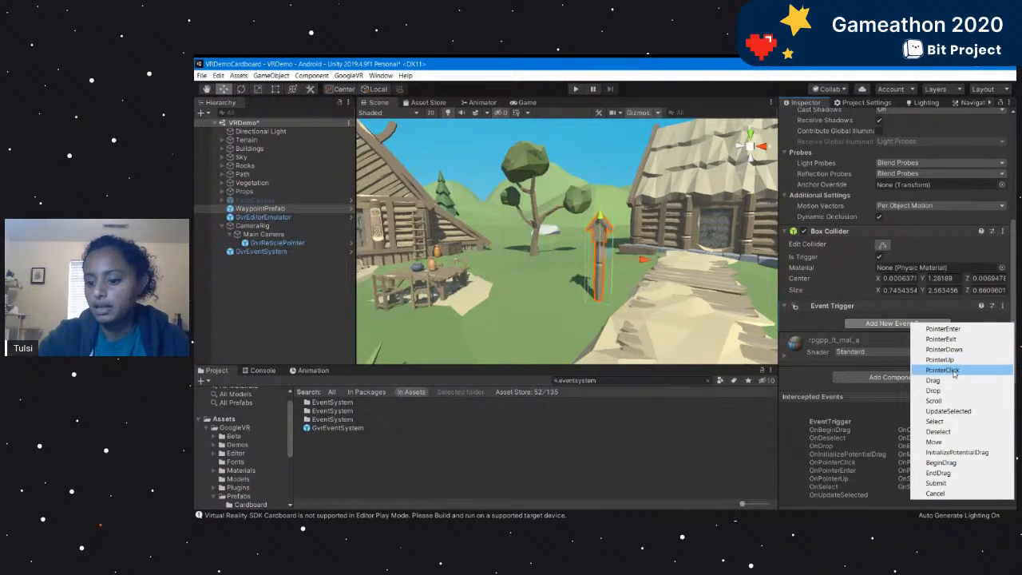
left_click(942, 369)
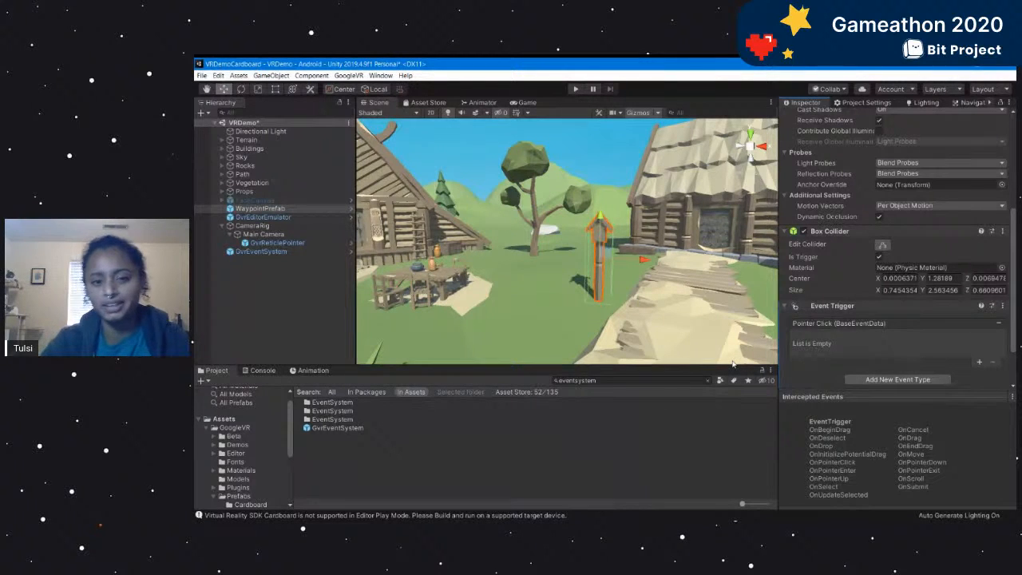
Create a new script named Teleport and add it to WaypointPrefab as a component.
scroll(905, 340, "down", 2)
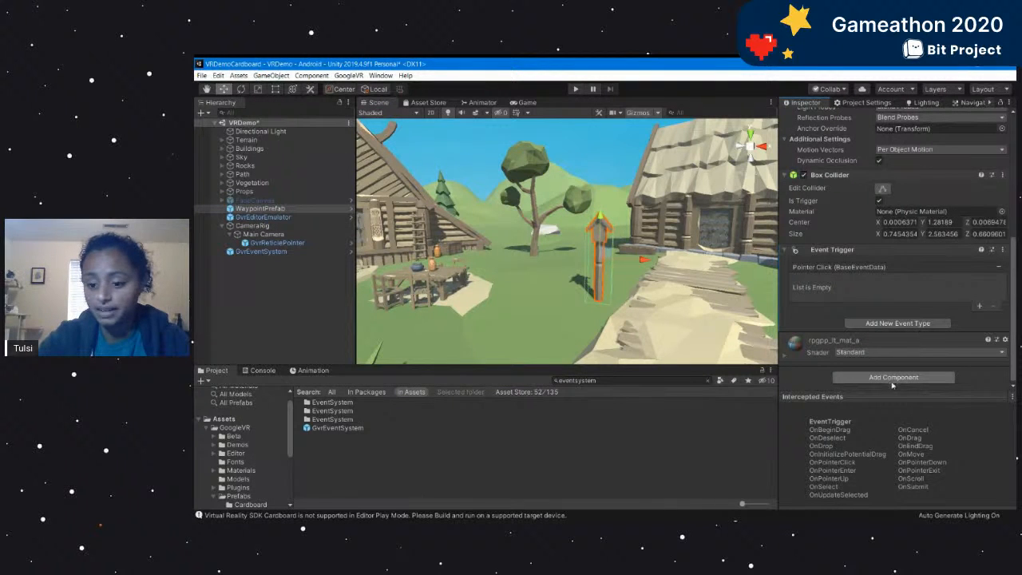
left_click(891, 377)
type("T")
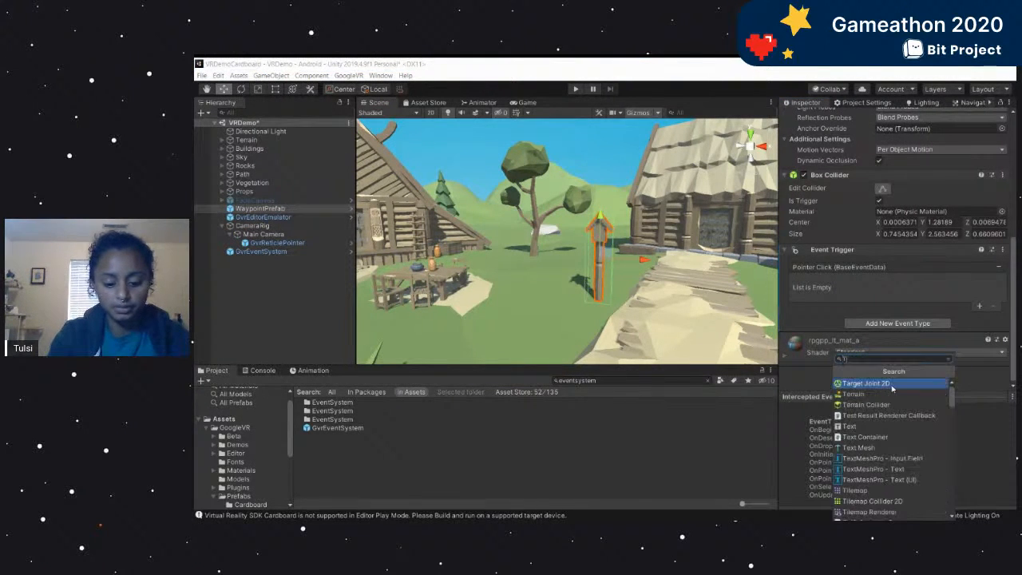
type("eleport")
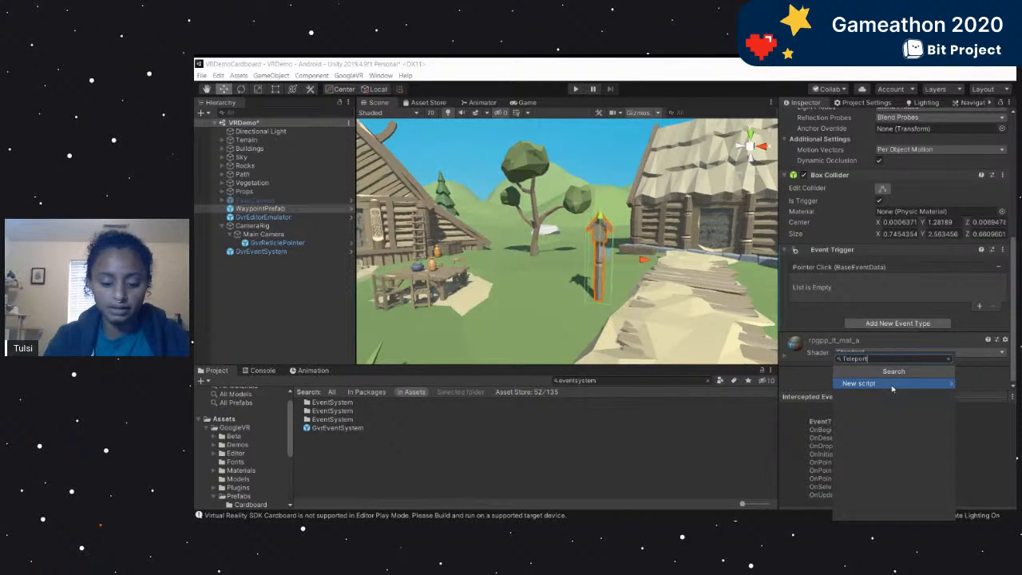
type(".cs")
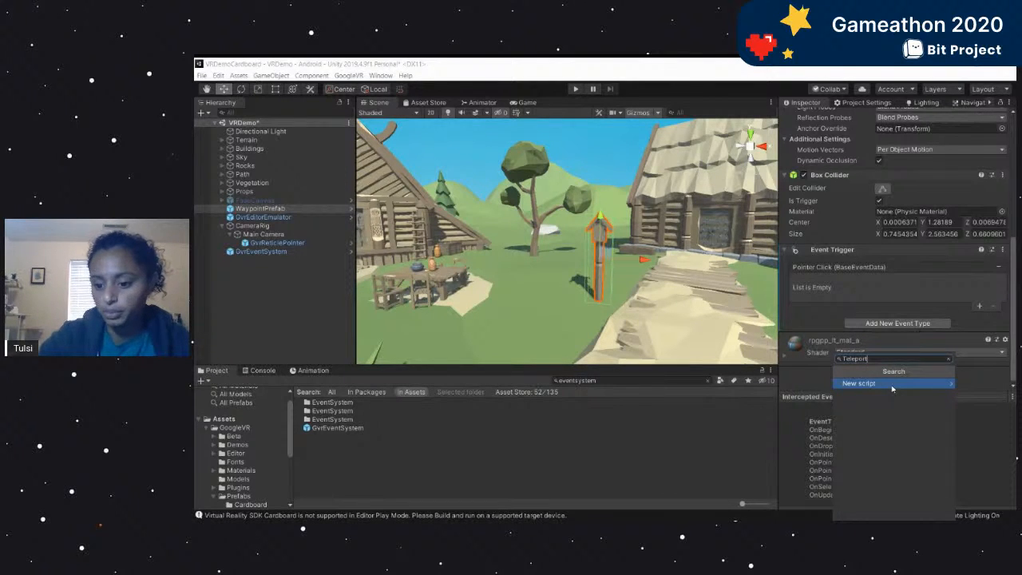
left_click(892, 384)
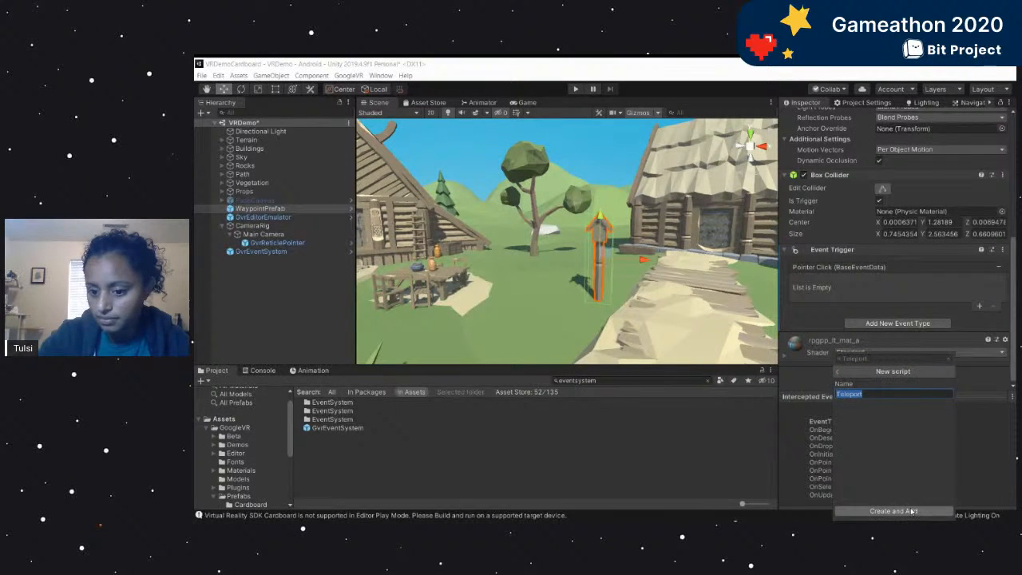
left_click(911, 511)
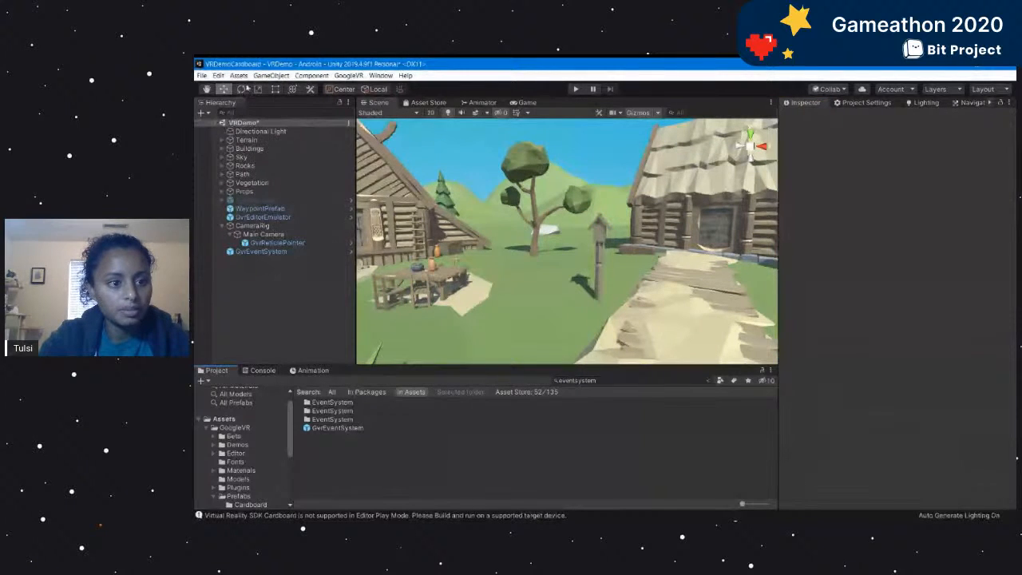
Open the project's C# code in the external script editor and switch between its window and Unity.
left_click(238, 75)
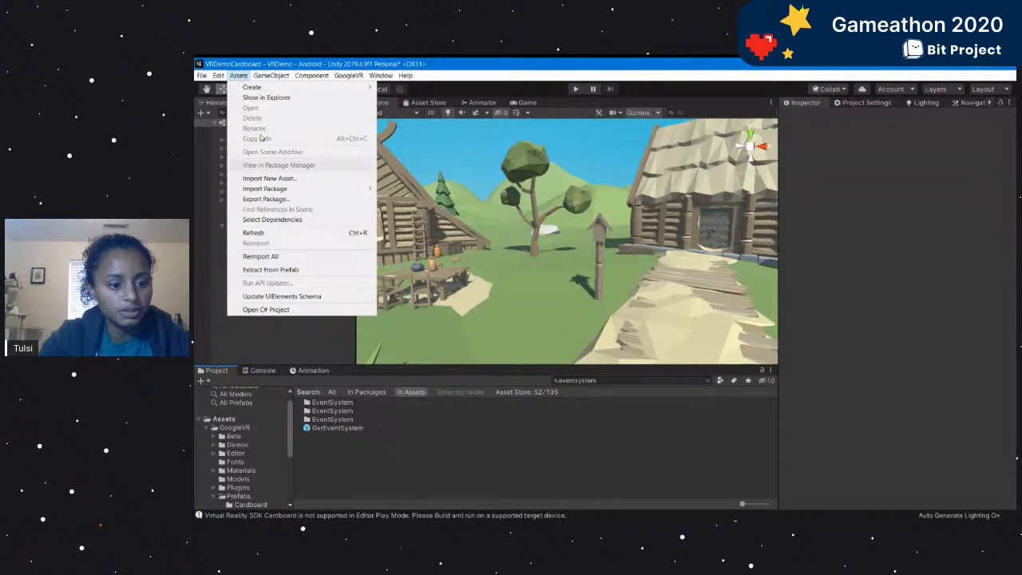
left_click(275, 310)
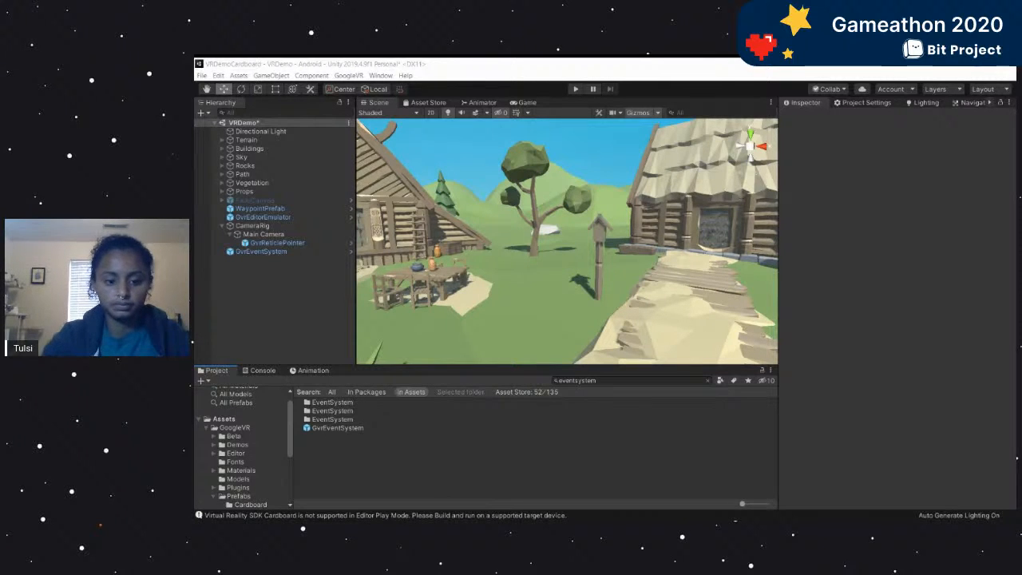
key("alt+Tab")
key("alt+Tab")
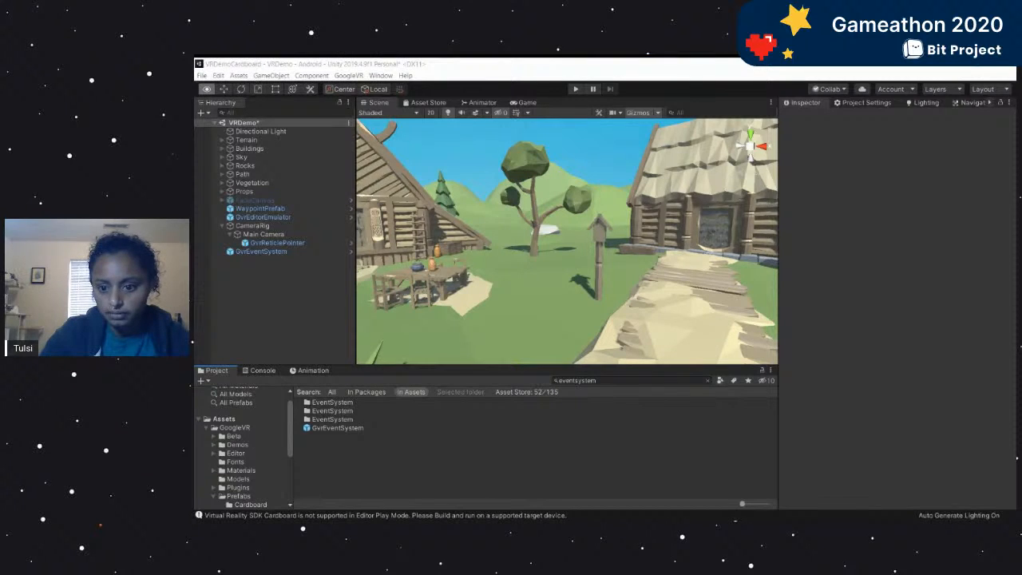